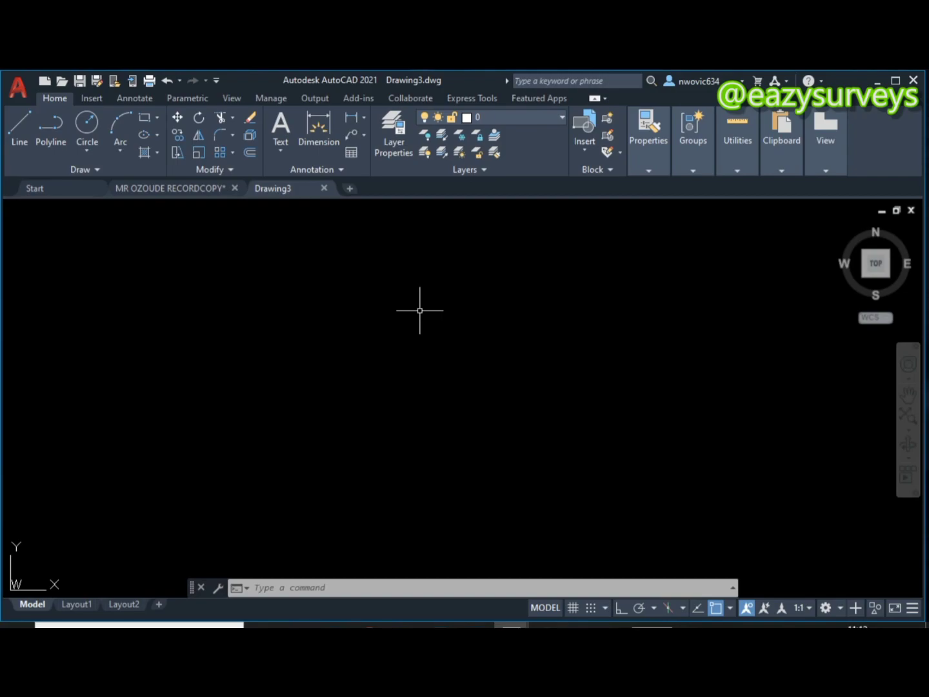
{"action": "left_click", "coordinate": [161, 189]}
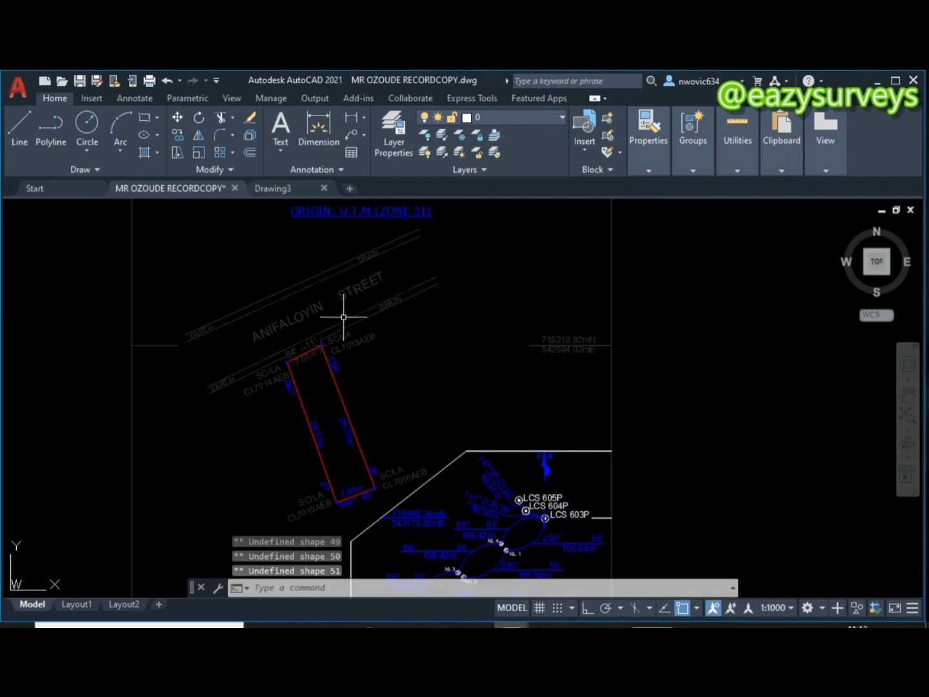
{"action": "left_click", "coordinate": [337, 386]}
{"action": "right_click", "coordinate": [384, 387]}
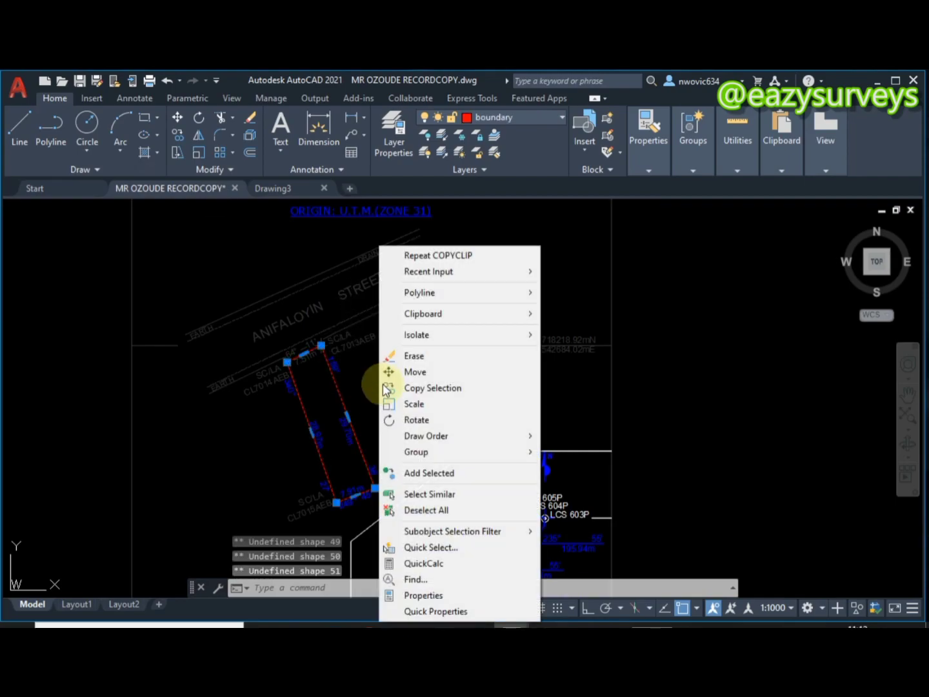
{"action": "mouse_move", "coordinate": [437, 321]}
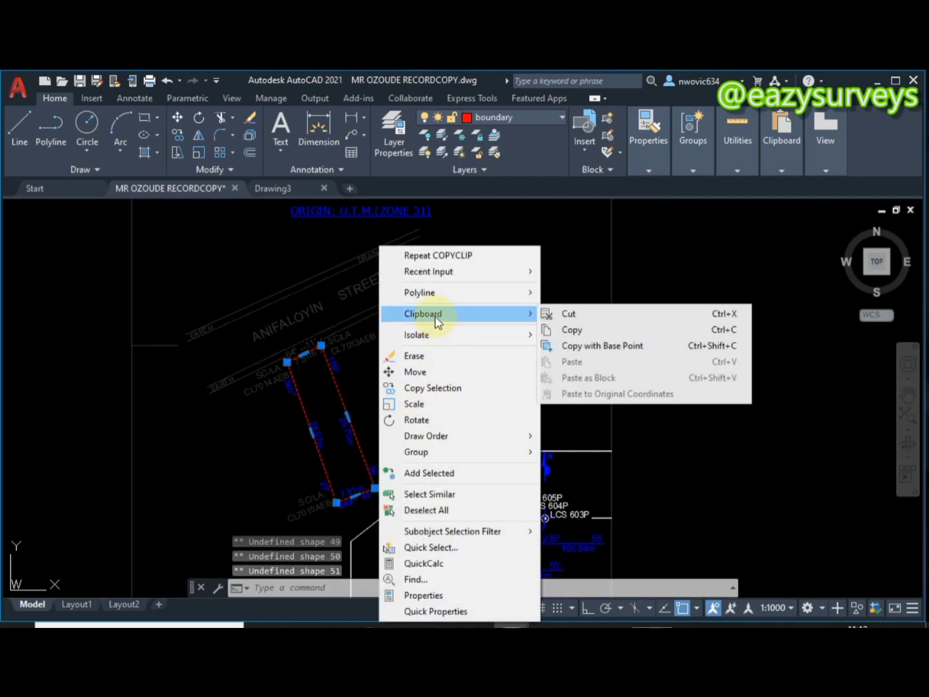
{"action": "left_click", "coordinate": [580, 329]}
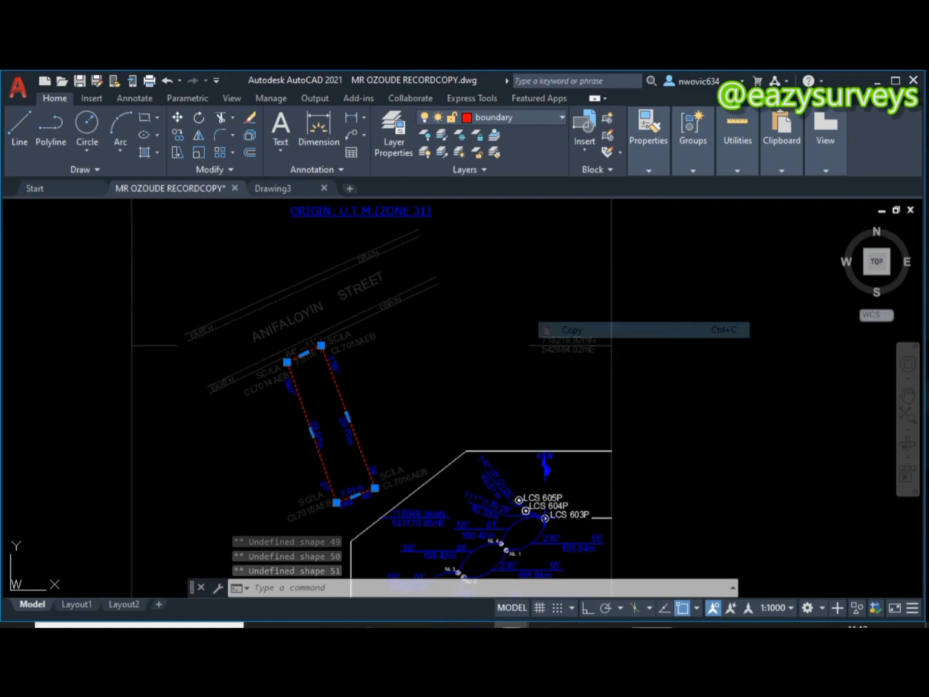
Paste the copied boundary into the empty Drawing3
{"action": "left_click", "coordinate": [273, 187]}
{"action": "right_click", "coordinate": [357, 313]}
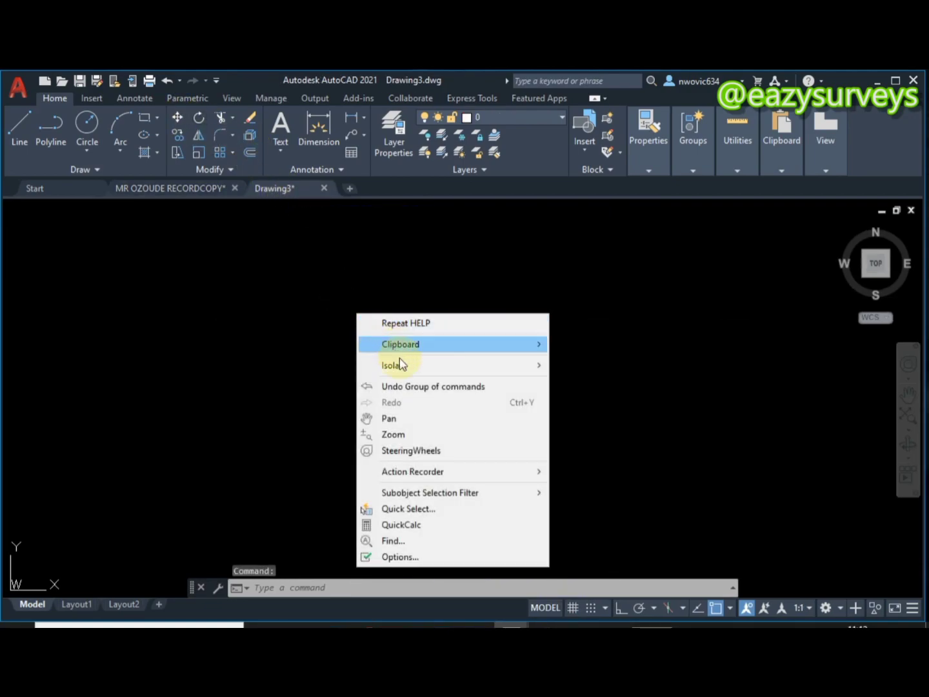
{"action": "mouse_move", "coordinate": [467, 345]}
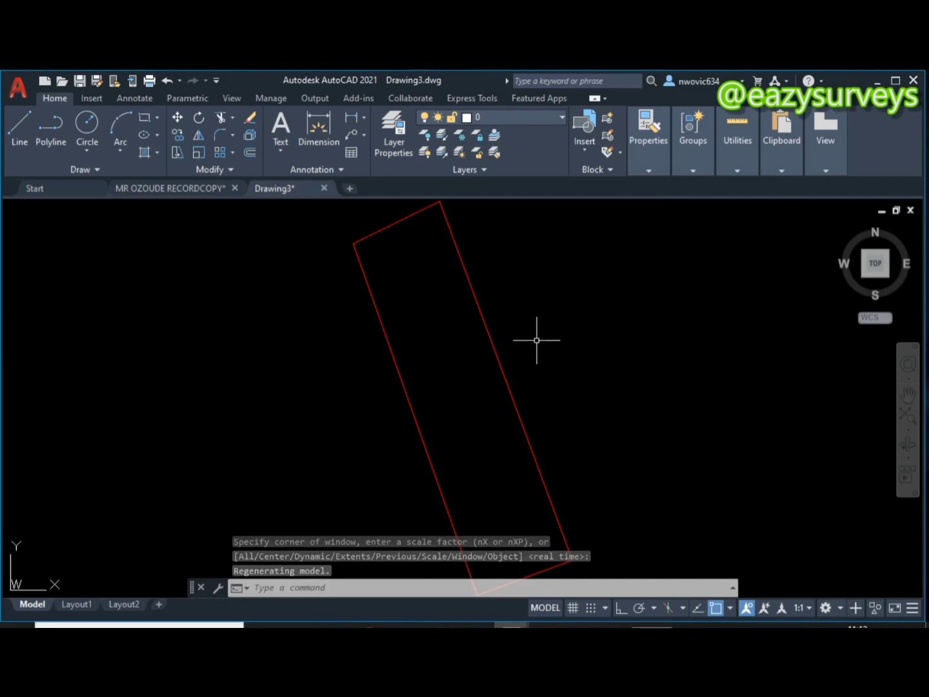
{"action": "left_click", "coordinate": [50, 127]}
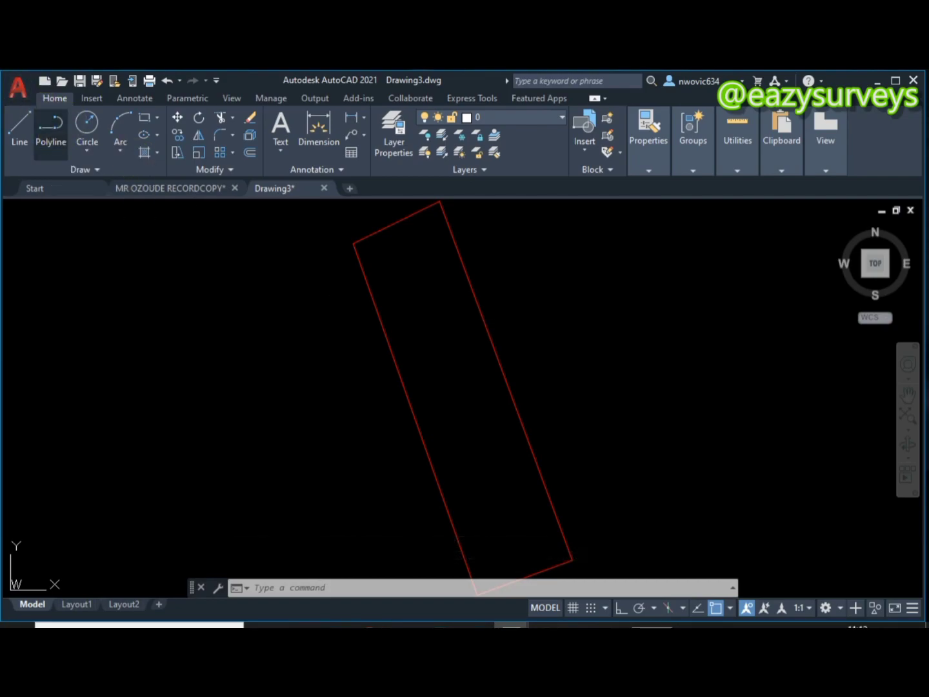
{"action": "left_click", "coordinate": [619, 402]}
{"action": "left_click", "coordinate": [571, 281]}
{"action": "left_click", "coordinate": [740, 284]}
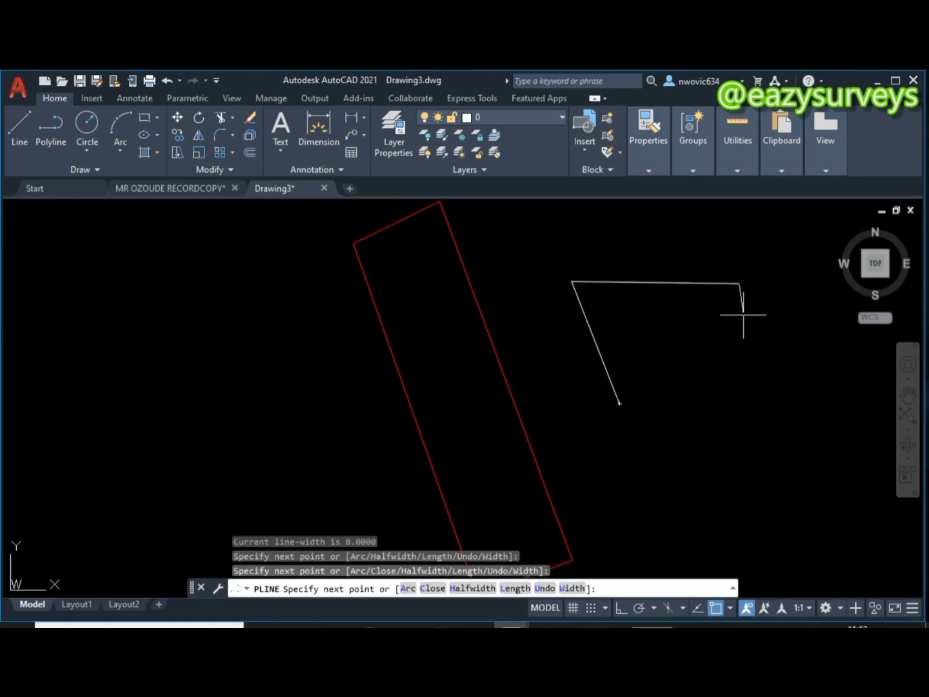
{"action": "left_click", "coordinate": [759, 410]}
{"action": "left_click", "coordinate": [643, 446]}
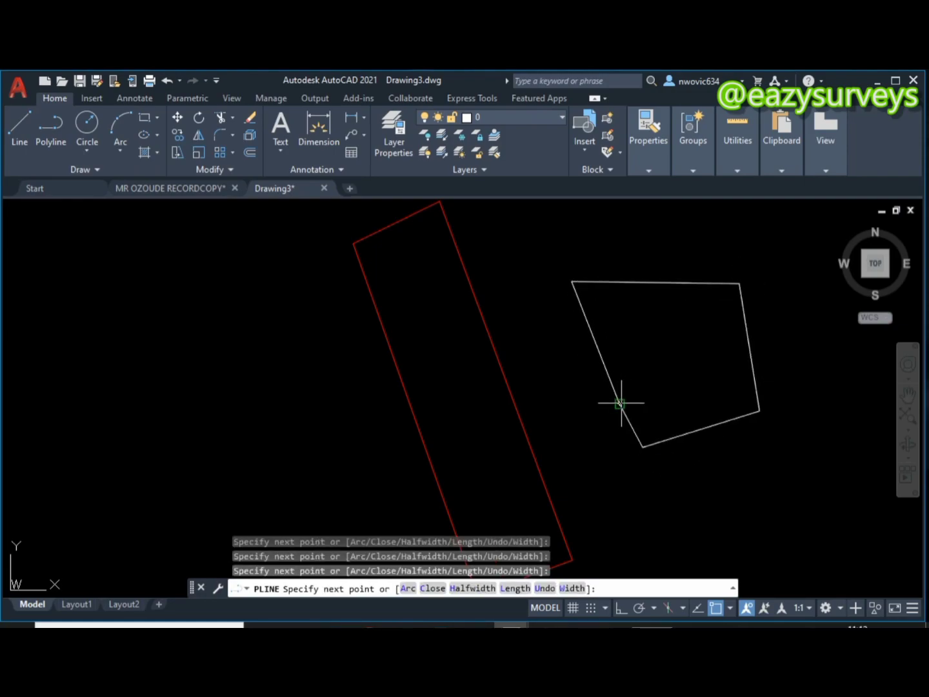
{"action": "left_click", "coordinate": [620, 404]}
{"action": "key", "text": "Return"}
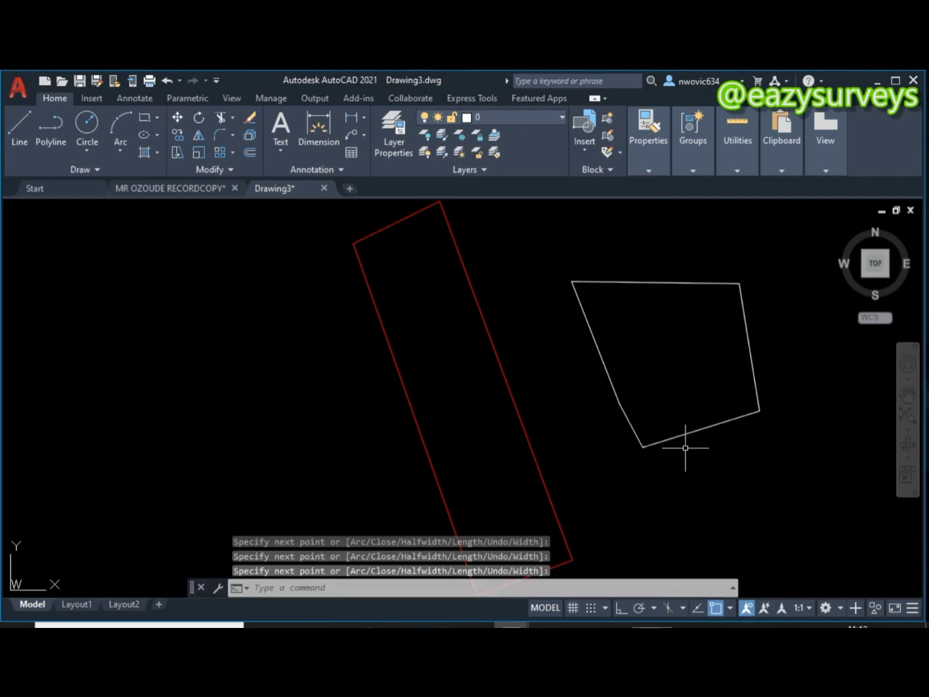
{"action": "left_click", "coordinate": [696, 449]}
{"action": "left_click", "coordinate": [581, 254]}
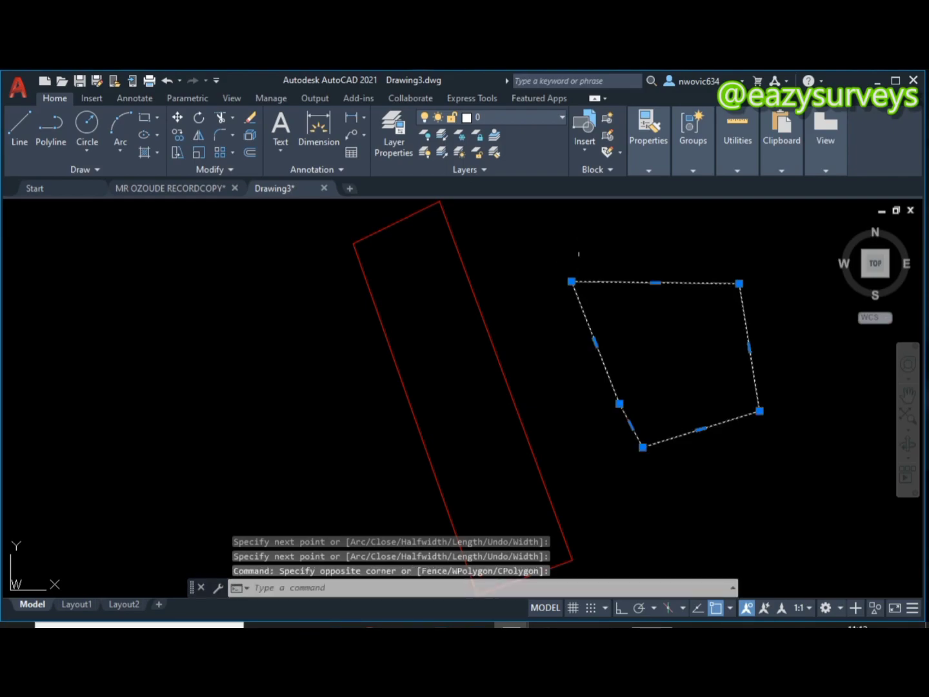
{"action": "key", "text": "Delete"}
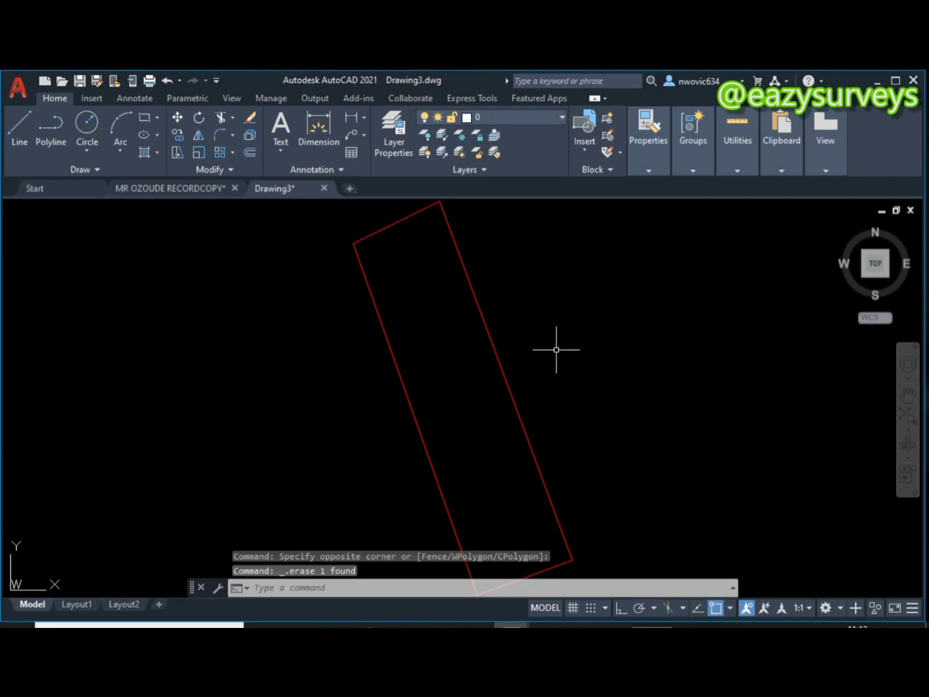
{"action": "scroll", "coordinate": [548, 349], "scroll_direction": "down", "scroll_amount": 2}
{"action": "scroll", "coordinate": [458, 248], "scroll_direction": "down", "scroll_amount": 1}
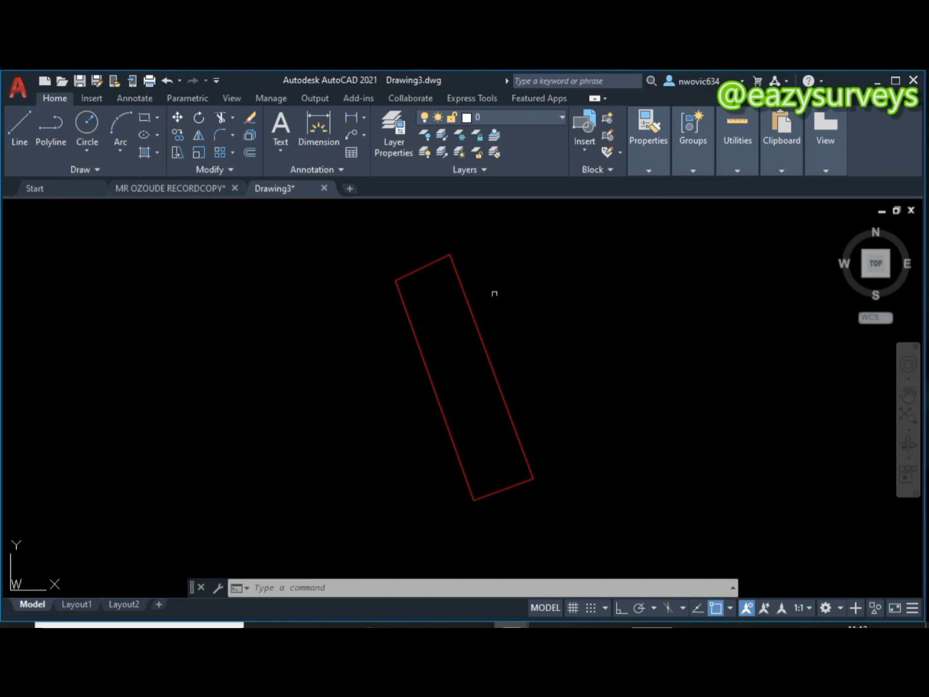
Set units via UN: 0.000 lengths, Deg/Min/Sec angles at 0d00', Meters insertion, East base angle
{"action": "type", "text": "u"}
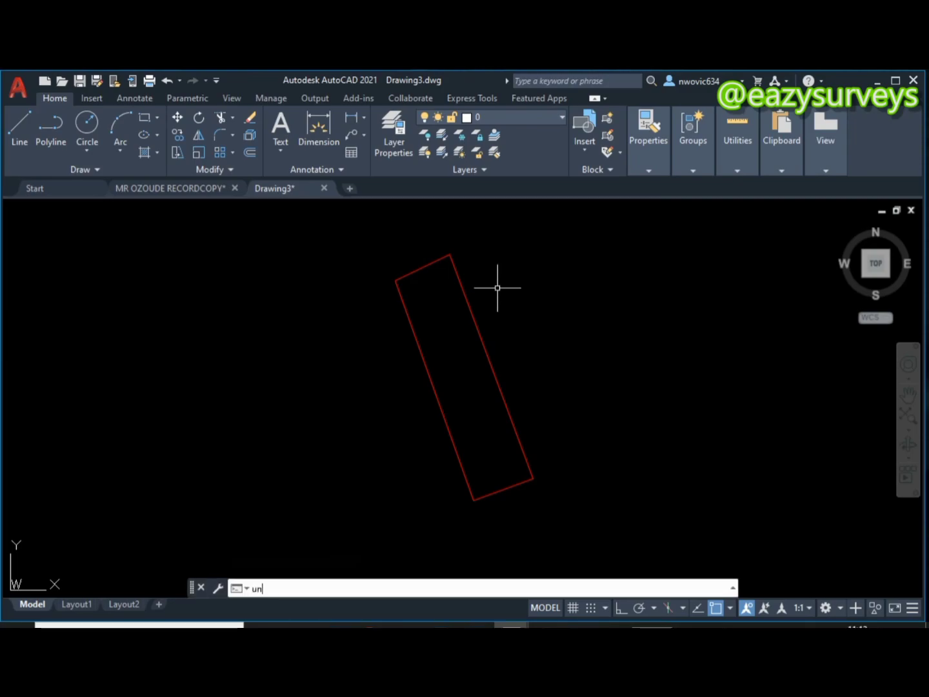
{"action": "type", "text": "n"}
{"action": "key", "text": "Return"}
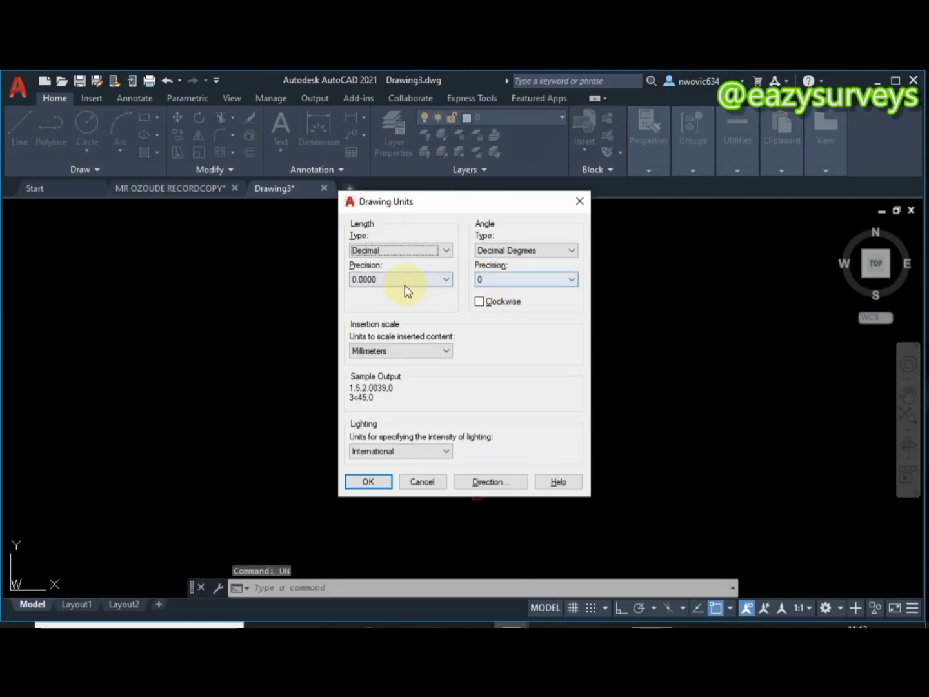
{"action": "left_click", "coordinate": [404, 281]}
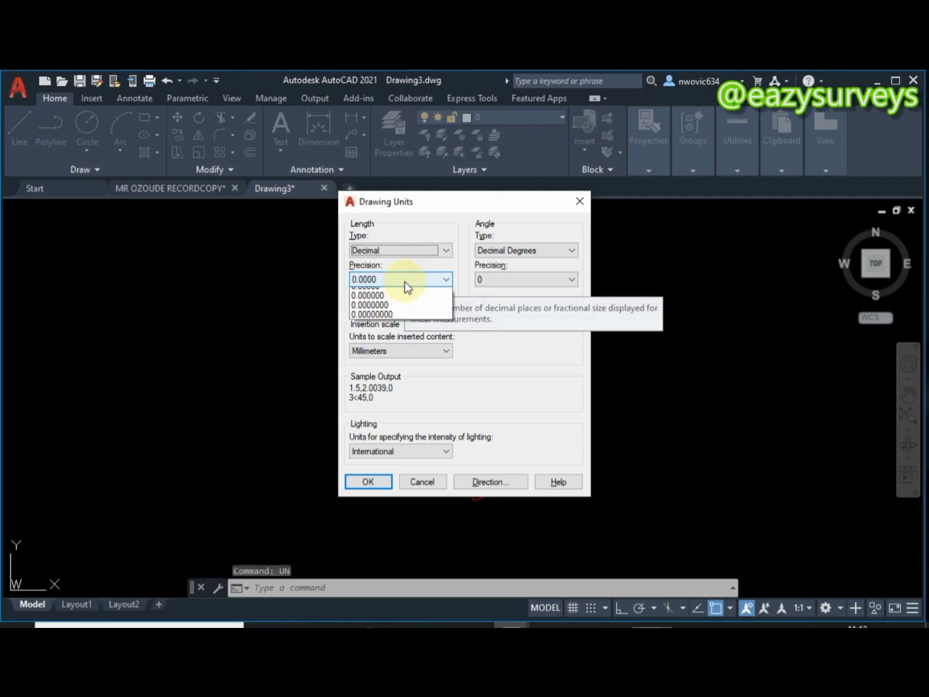
{"action": "left_click", "coordinate": [393, 321]}
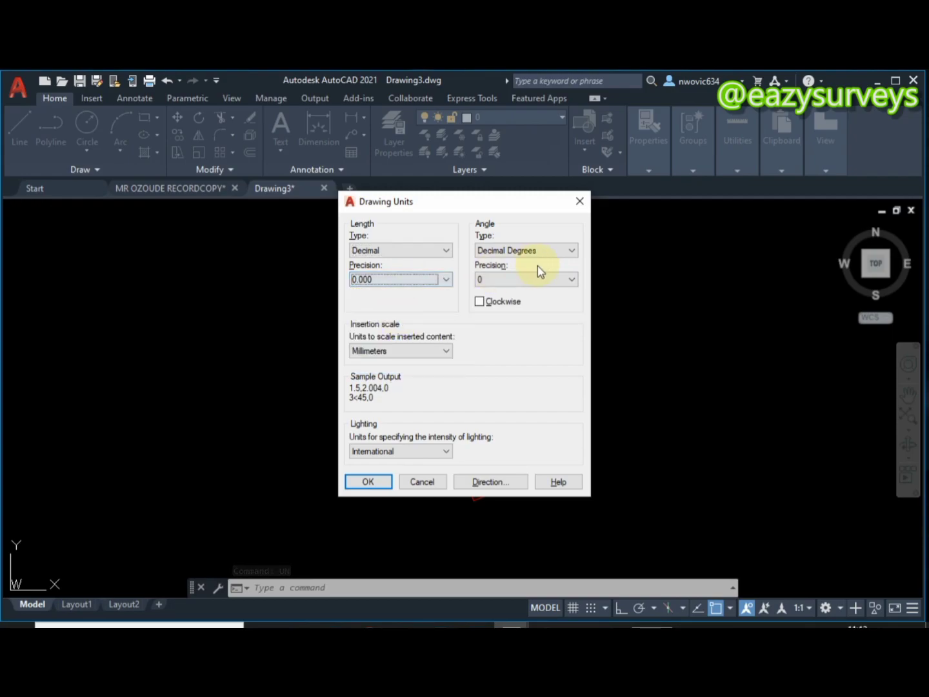
{"action": "left_click", "coordinate": [539, 252]}
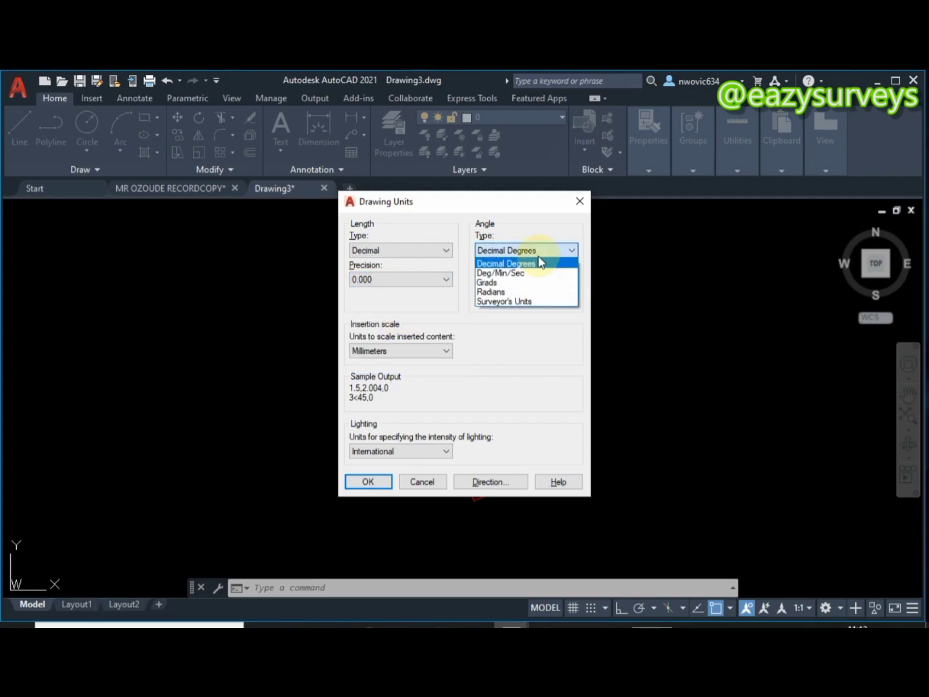
{"action": "left_click", "coordinate": [525, 272]}
{"action": "left_click", "coordinate": [514, 278]}
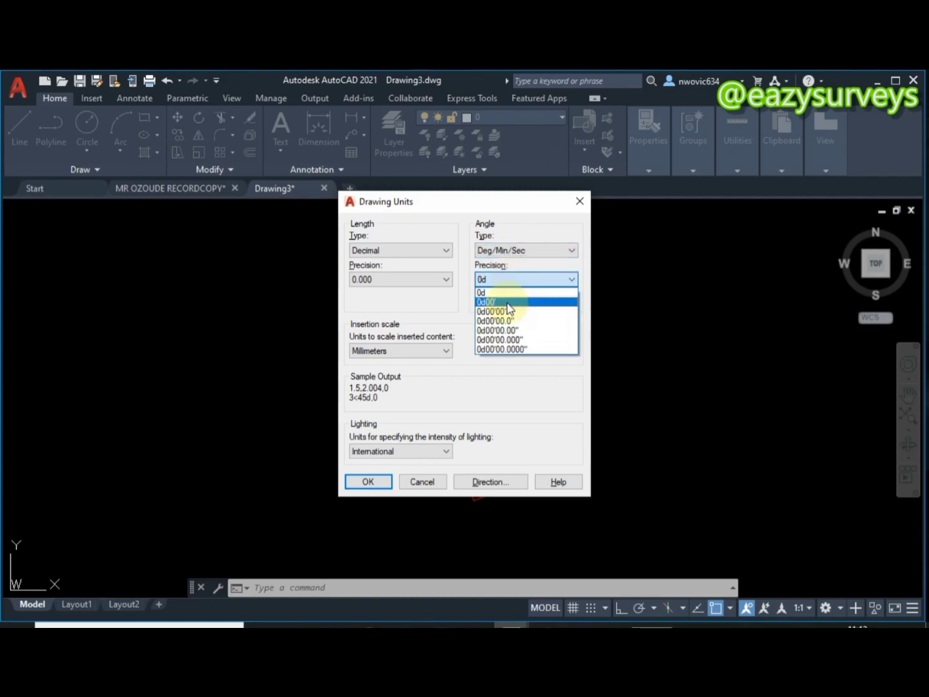
{"action": "left_click", "coordinate": [503, 300]}
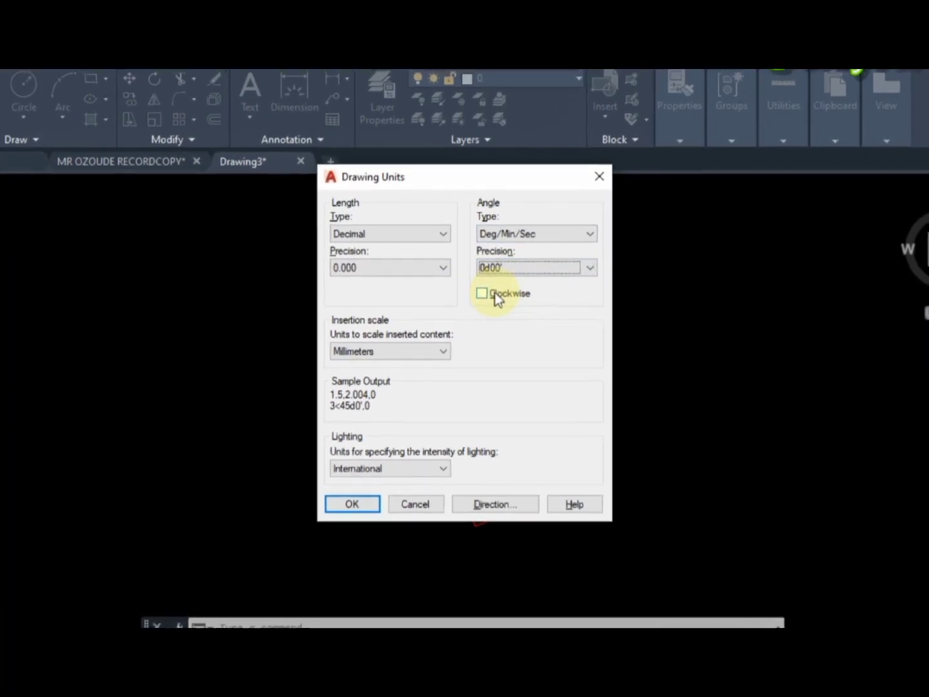
{"action": "left_click", "coordinate": [427, 351]}
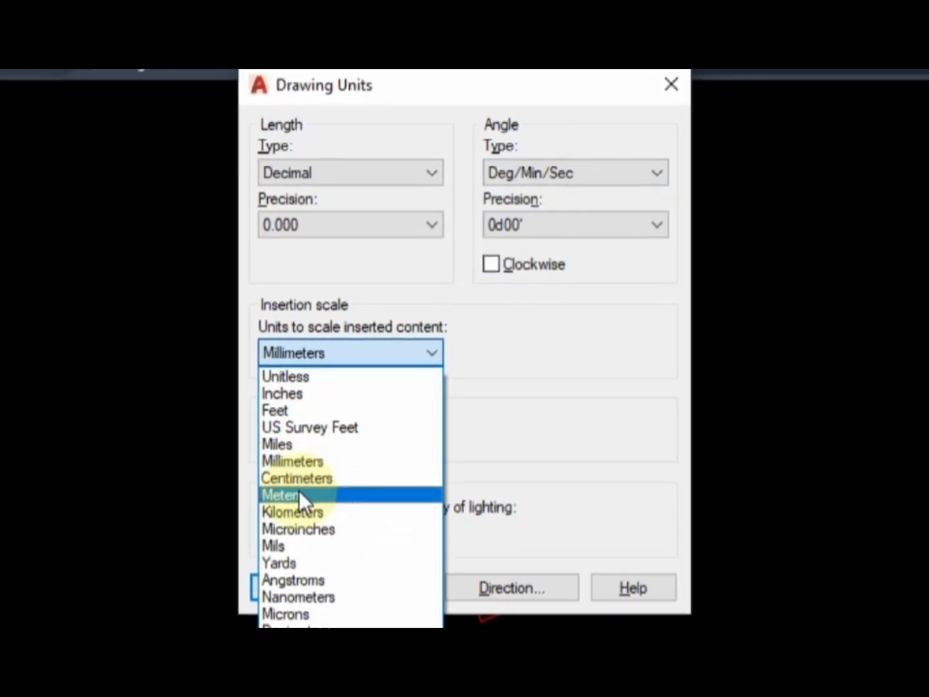
{"action": "left_click", "coordinate": [294, 485]}
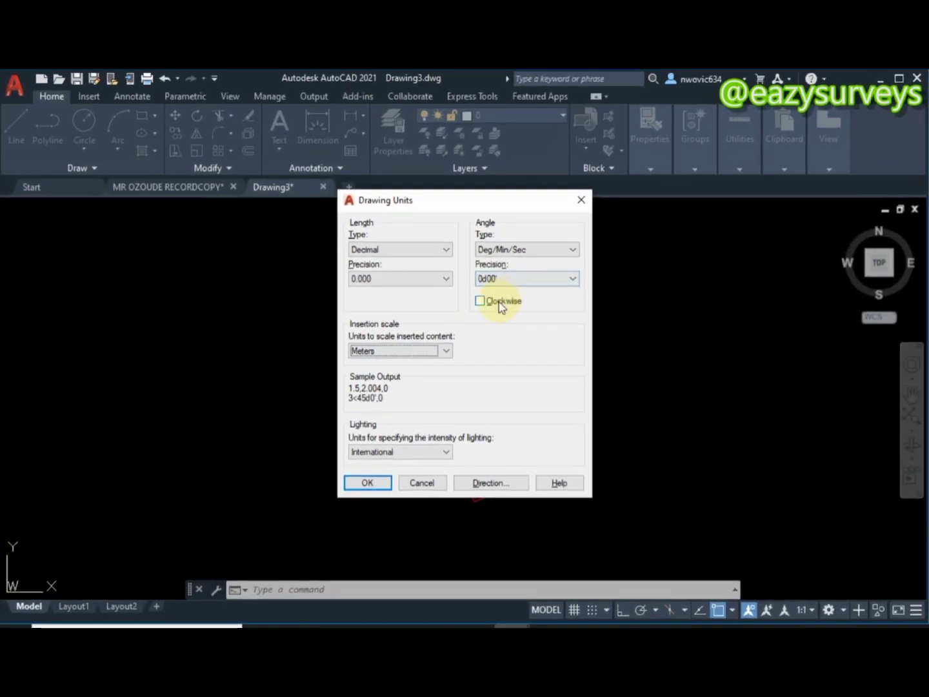
{"action": "left_click", "coordinate": [500, 515]}
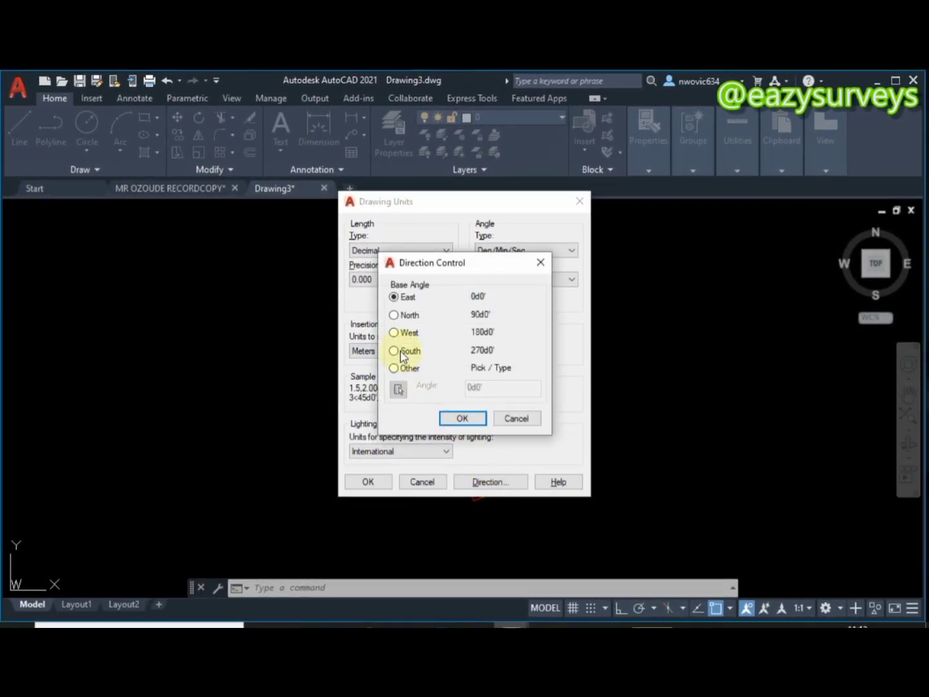
{"action": "left_click", "coordinate": [461, 419]}
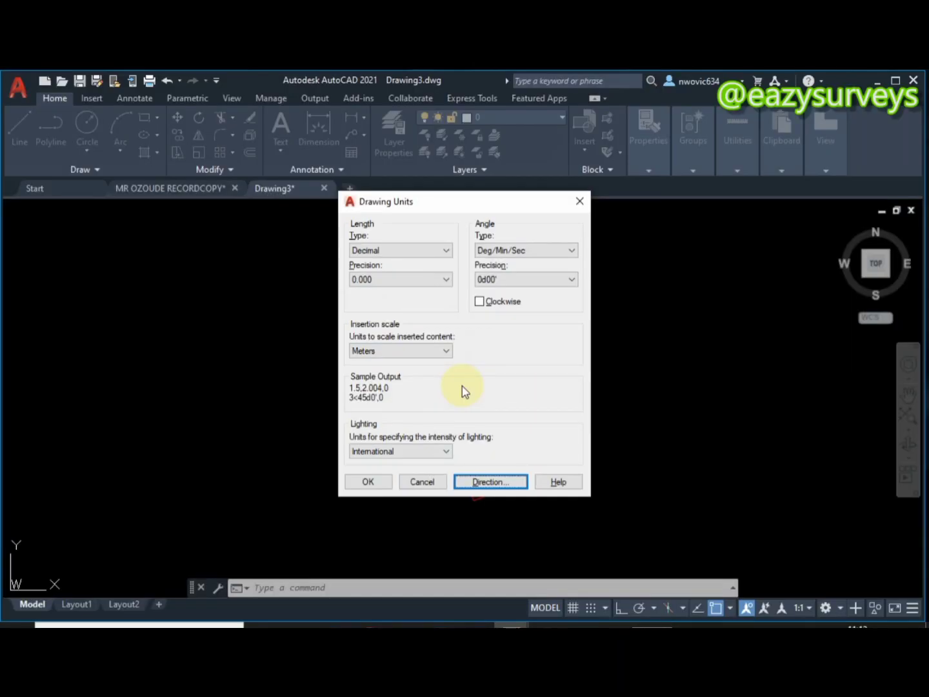
{"action": "left_click", "coordinate": [311, 561]}
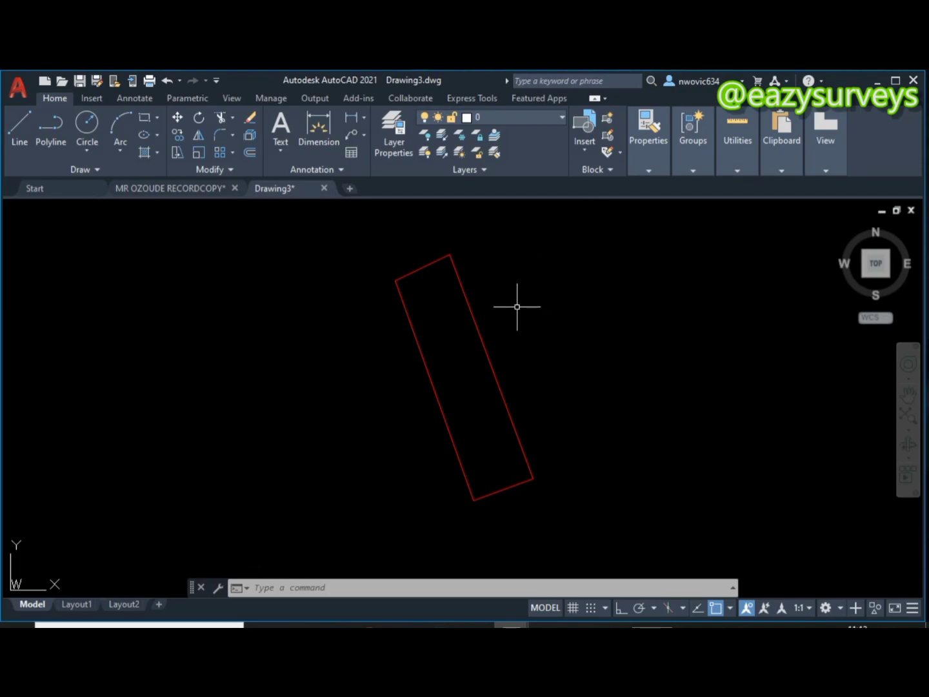
Load the coor.lsp routine from the Lisps folder with APPLOAD, then close the loader
{"action": "left_click", "coordinate": [299, 587]}
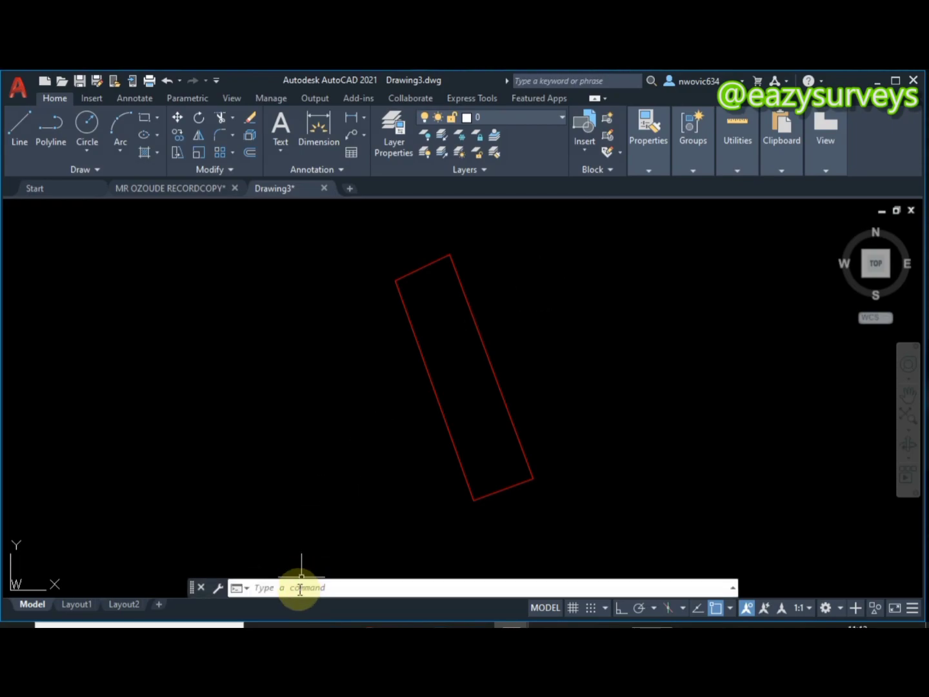
{"action": "type", "text": "app"}
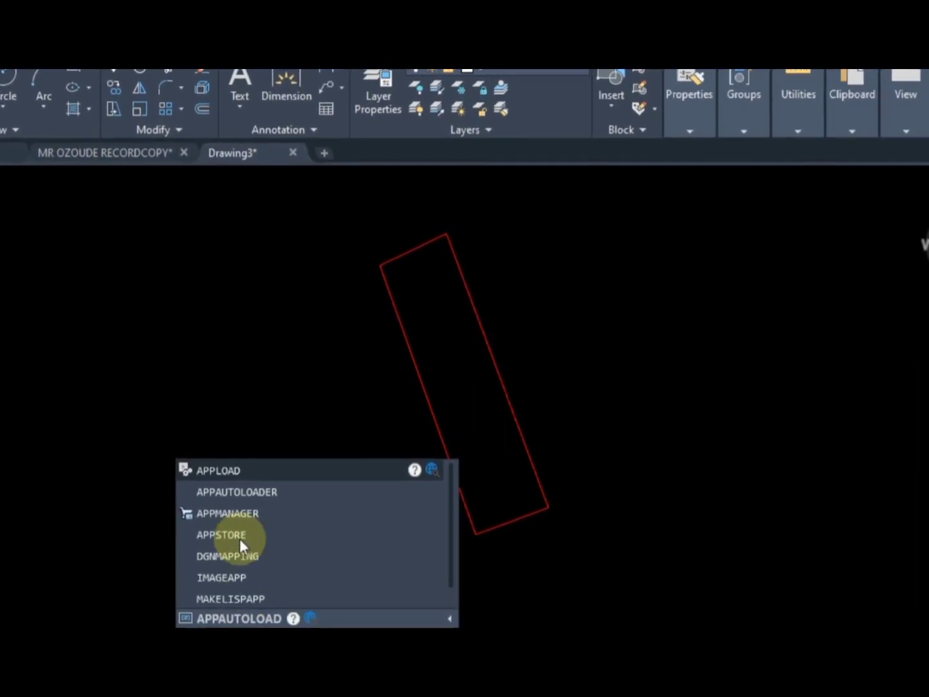
{"action": "left_click", "coordinate": [234, 466]}
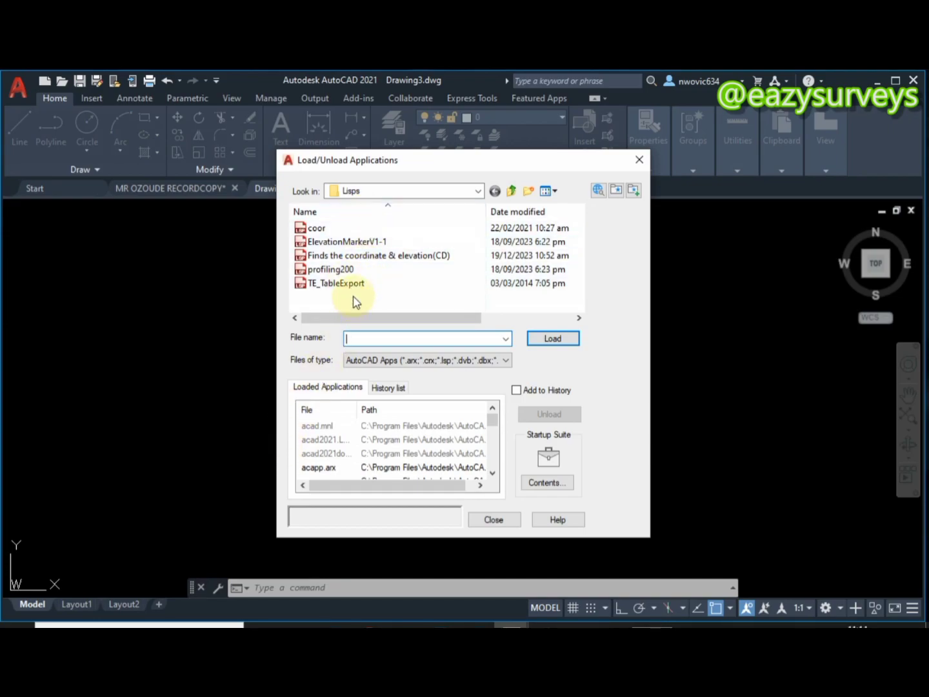
{"action": "left_click", "coordinate": [321, 231]}
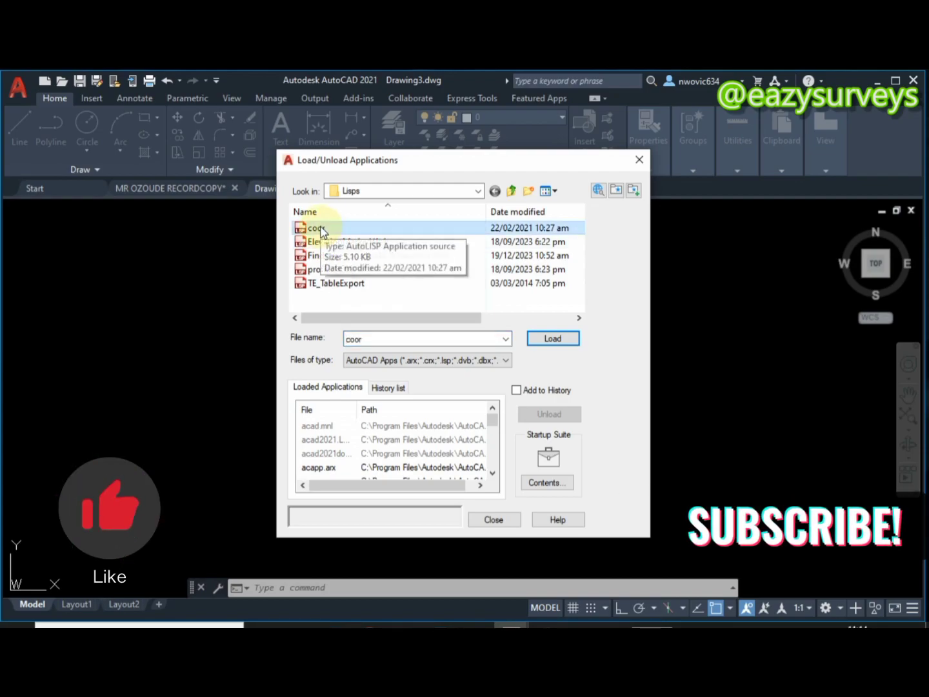
{"action": "left_click", "coordinate": [558, 340]}
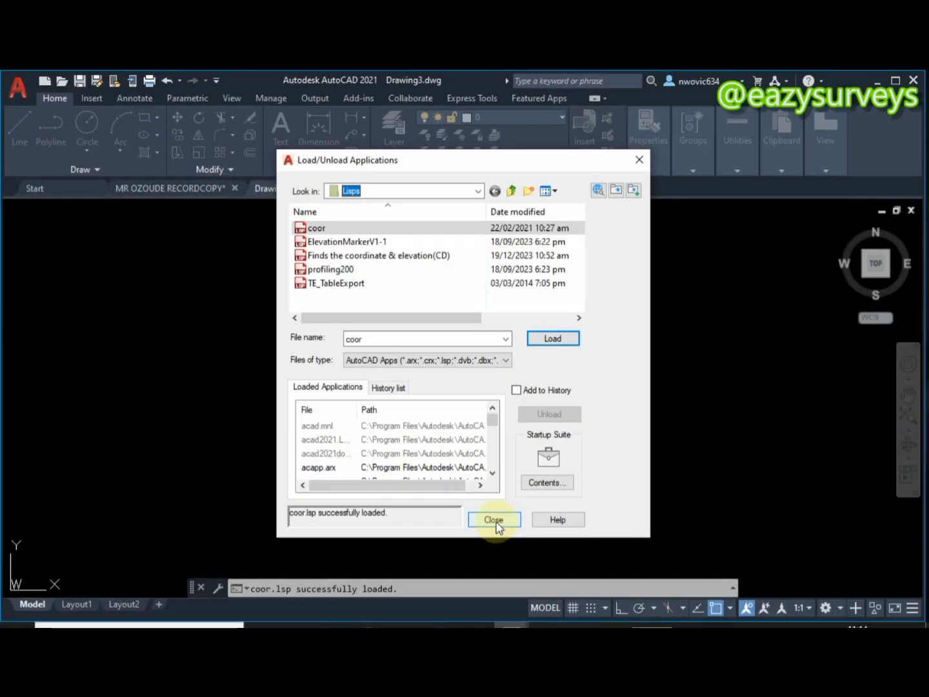
{"action": "left_click", "coordinate": [496, 521]}
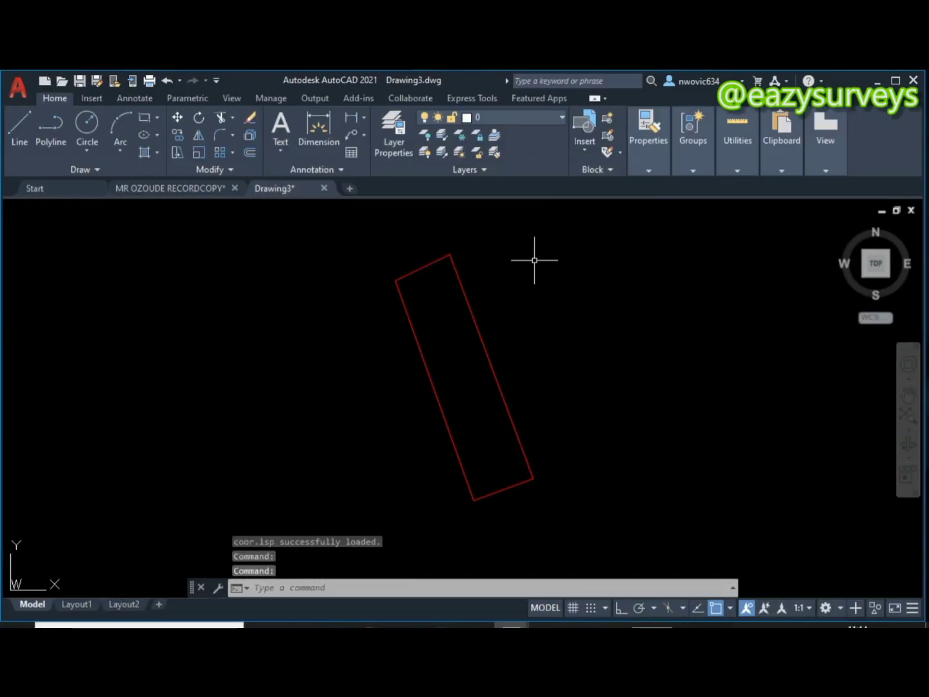
Run COOR, taking the boundary's top corner as the first point, then a second point
{"action": "left_click", "coordinate": [335, 589]}
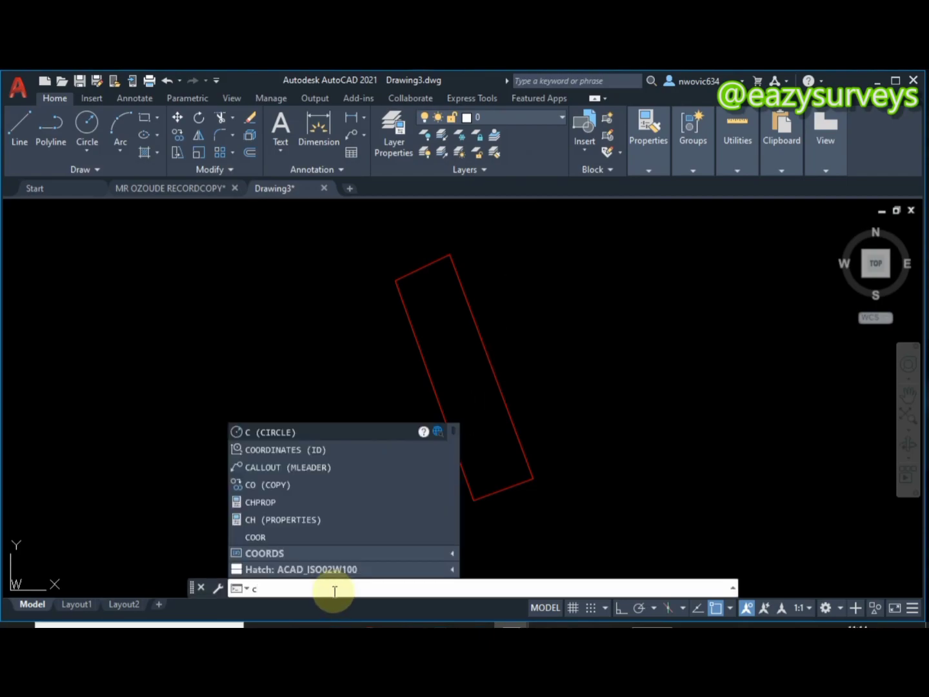
{"action": "type", "text": "Coor"}
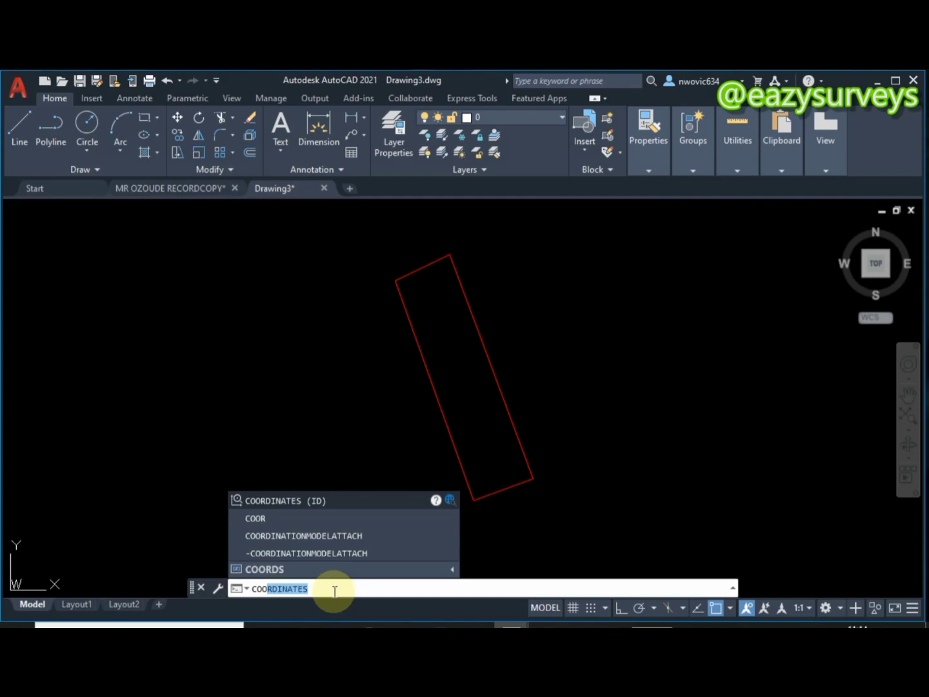
{"action": "key", "text": "BackSpace"}
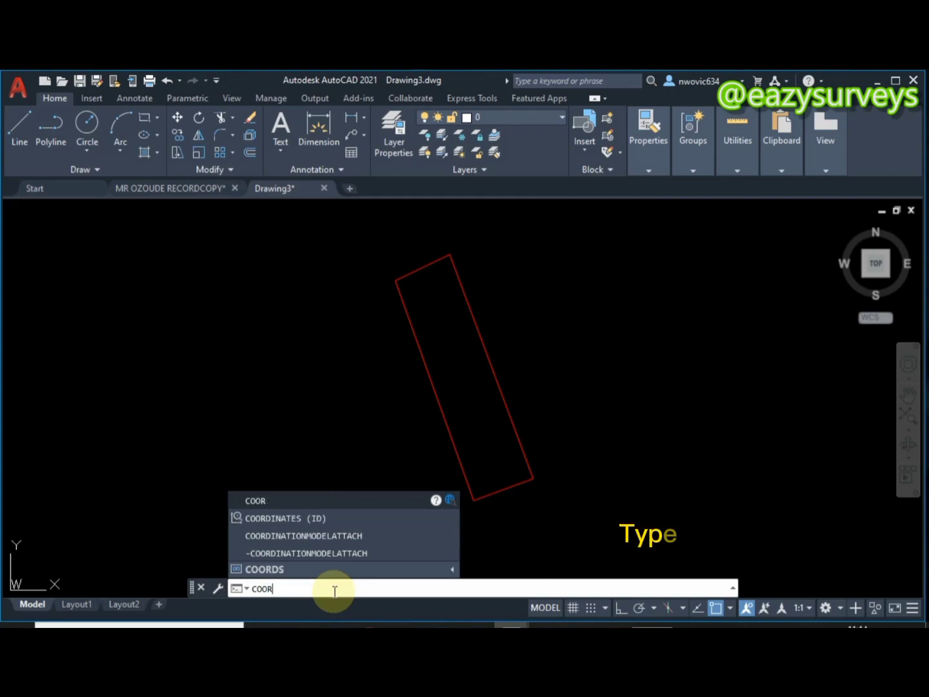
{"action": "left_click", "coordinate": [258, 500]}
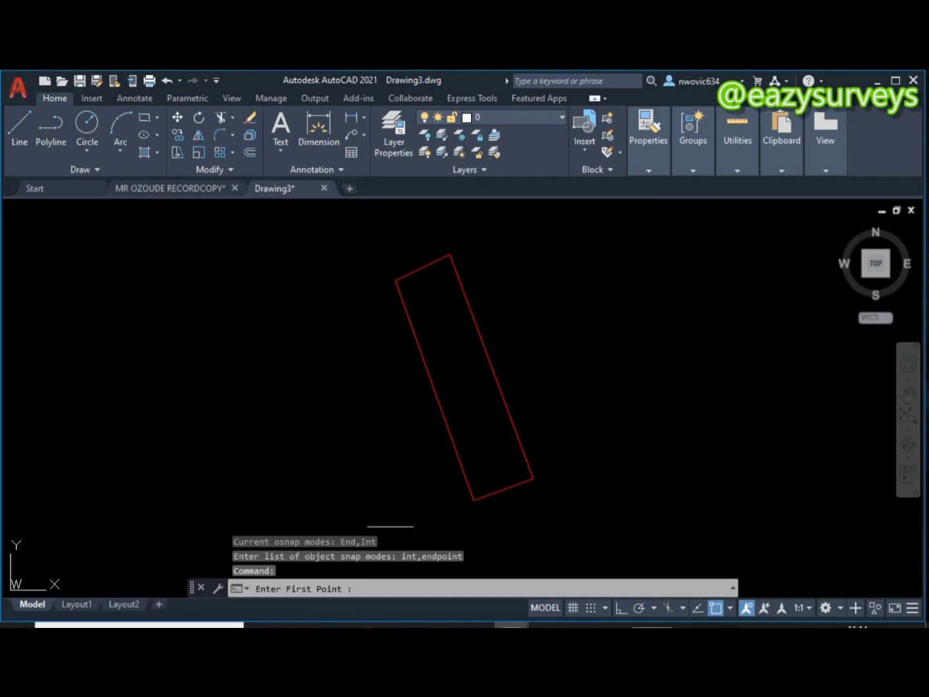
{"action": "scroll", "coordinate": [449, 254], "scroll_direction": "up", "scroll_amount": 5}
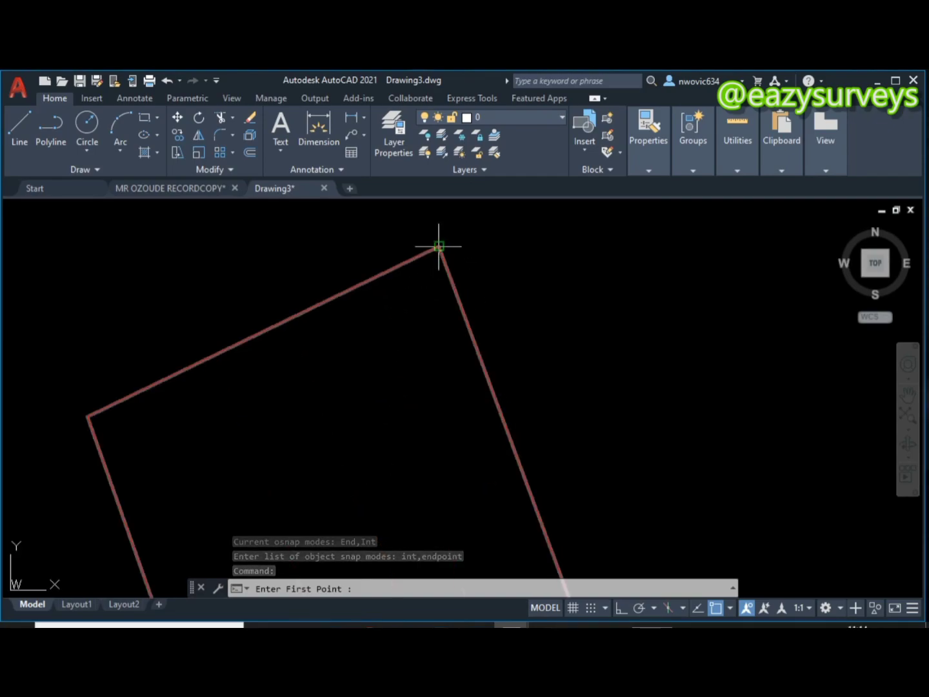
{"action": "left_click", "coordinate": [438, 245]}
{"action": "scroll", "coordinate": [471, 272], "scroll_direction": "down", "scroll_amount": 6}
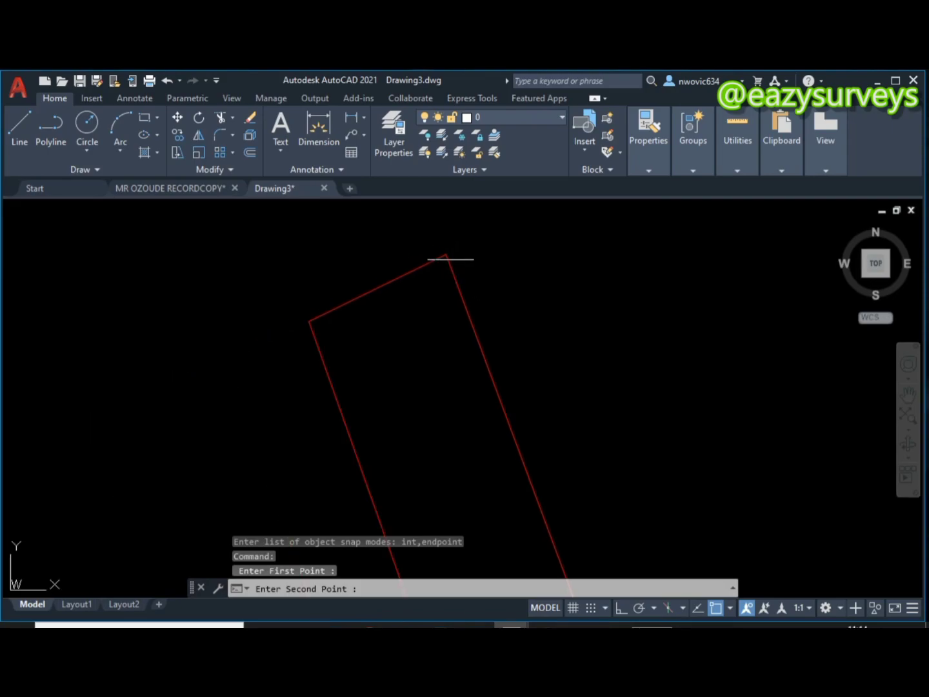
{"action": "left_click", "coordinate": [470, 313]}
{"action": "scroll", "coordinate": [470, 314], "scroll_direction": "up", "scroll_amount": 5}
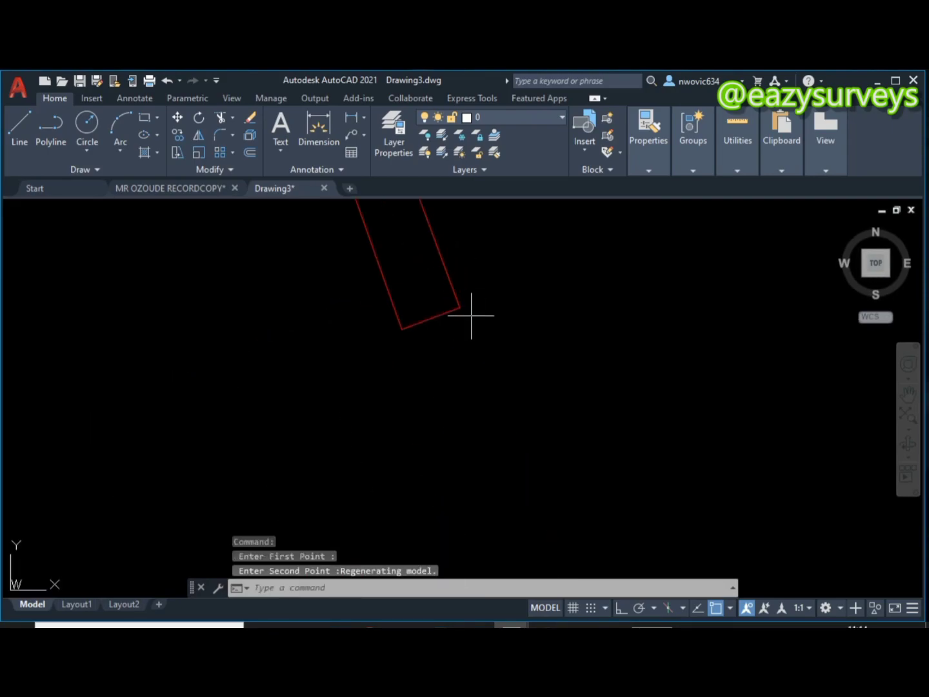
Start the corner numbering at 1 and zoom out to find room for the table
{"action": "key", "text": "Return"}
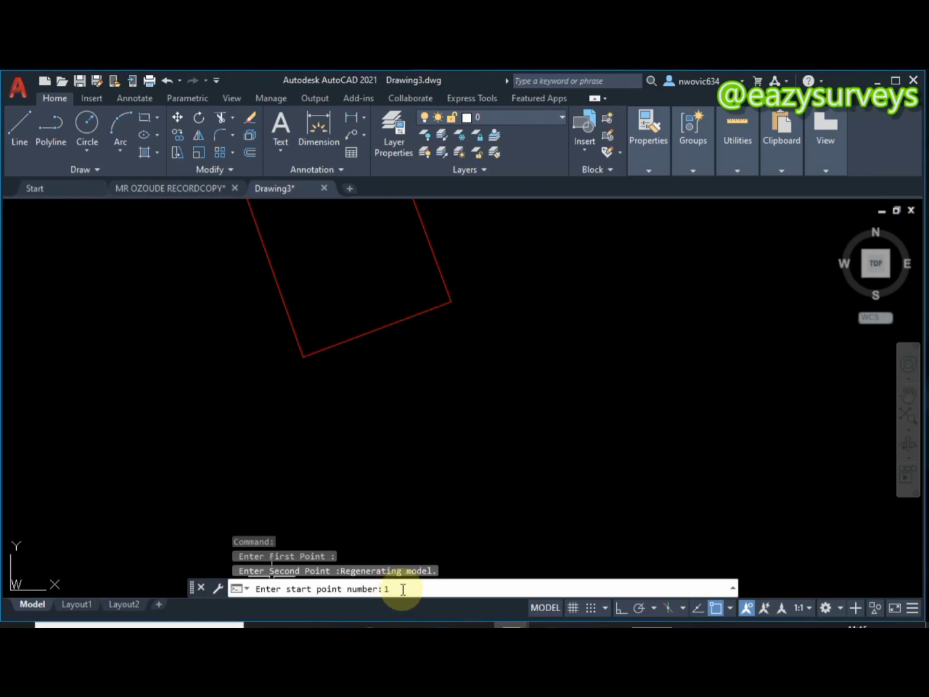
{"action": "key", "text": "Return"}
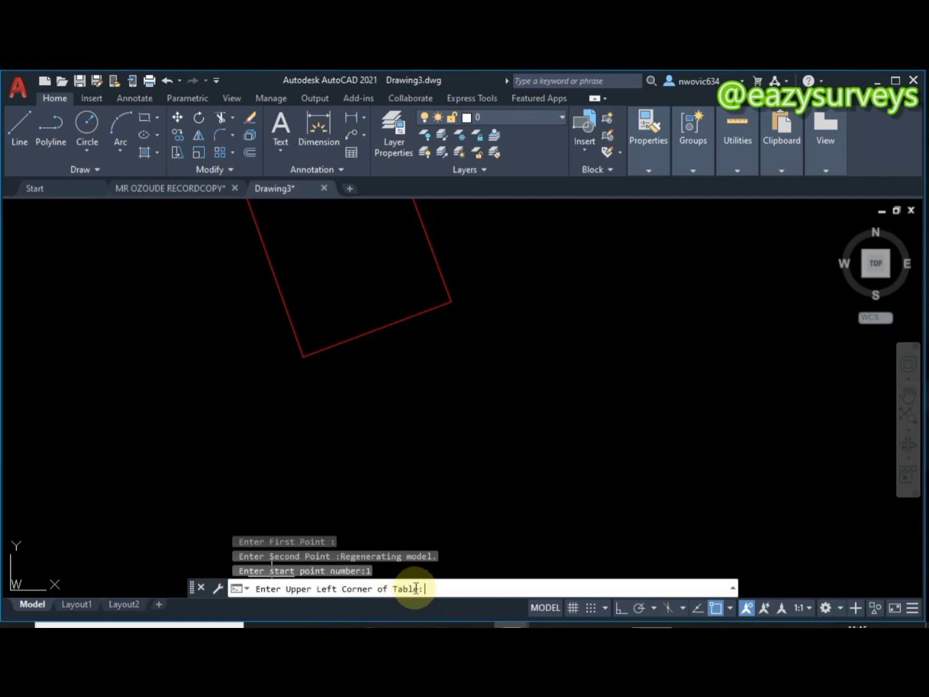
{"action": "scroll", "coordinate": [451, 473], "scroll_direction": "down", "scroll_amount": 4}
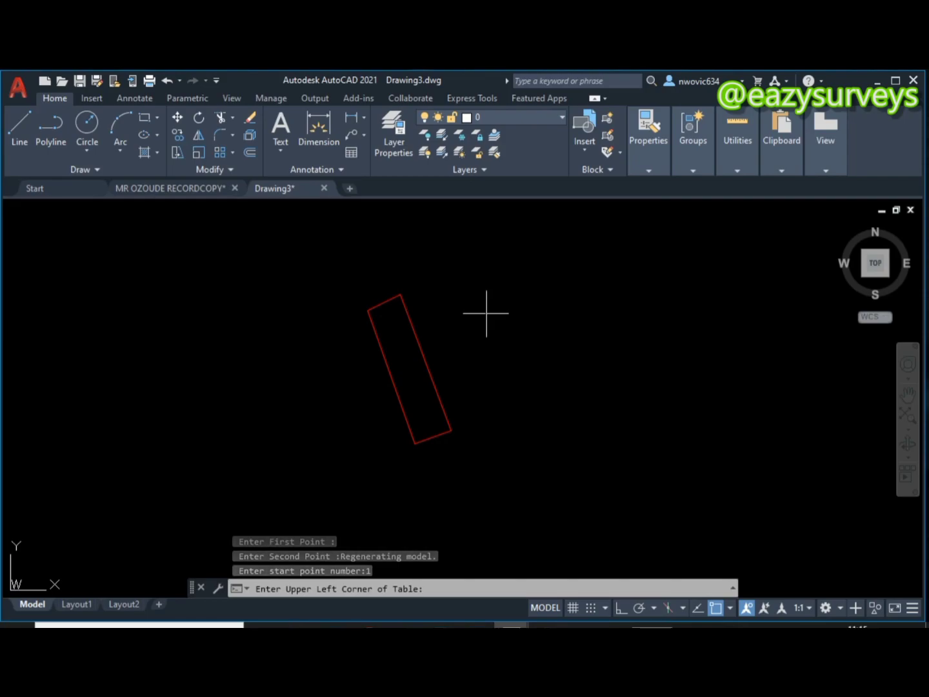
{"action": "scroll", "coordinate": [470, 326], "scroll_direction": "up", "scroll_amount": 2}
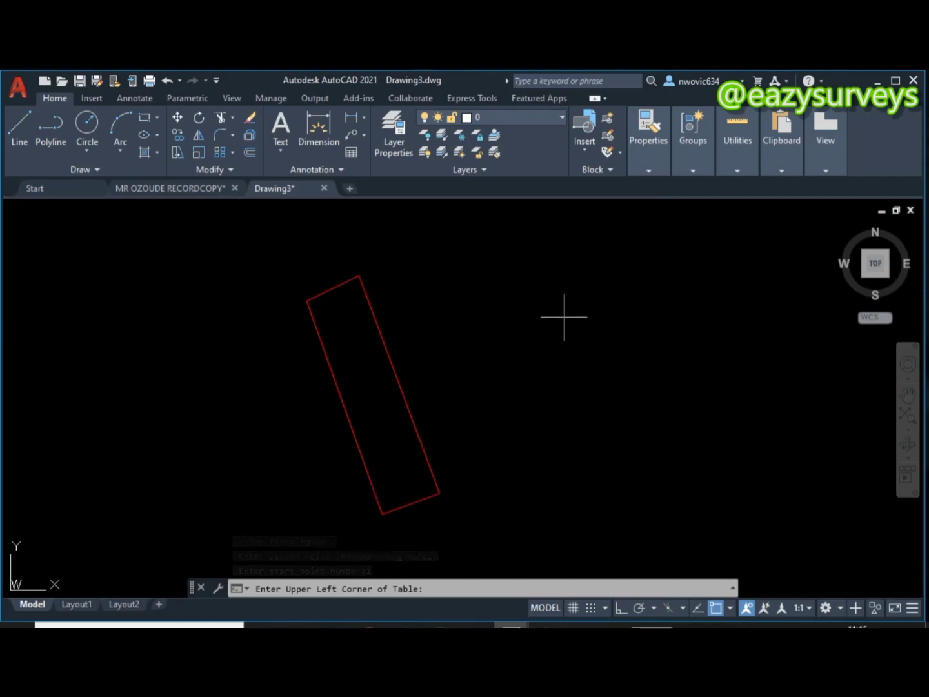
{"action": "scroll", "coordinate": [561, 316], "scroll_direction": "up", "scroll_amount": 2}
Rerun COOR and place the coordinate table's corner to the right of the boundary
{"action": "type", "text": "COOR"}
{"action": "key", "text": "Return"}
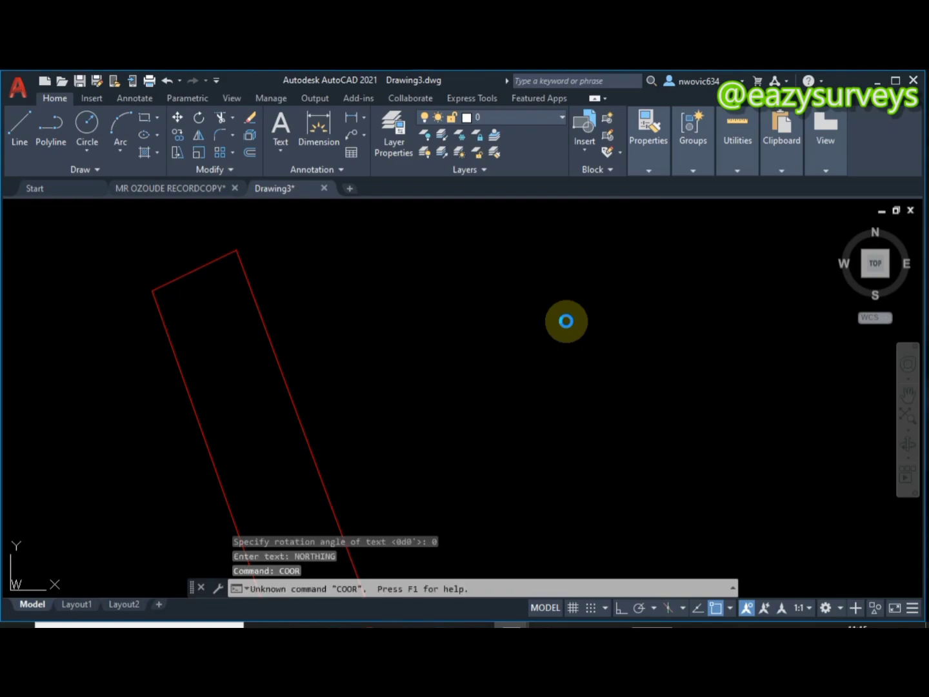
{"action": "left_click", "coordinate": [565, 320]}
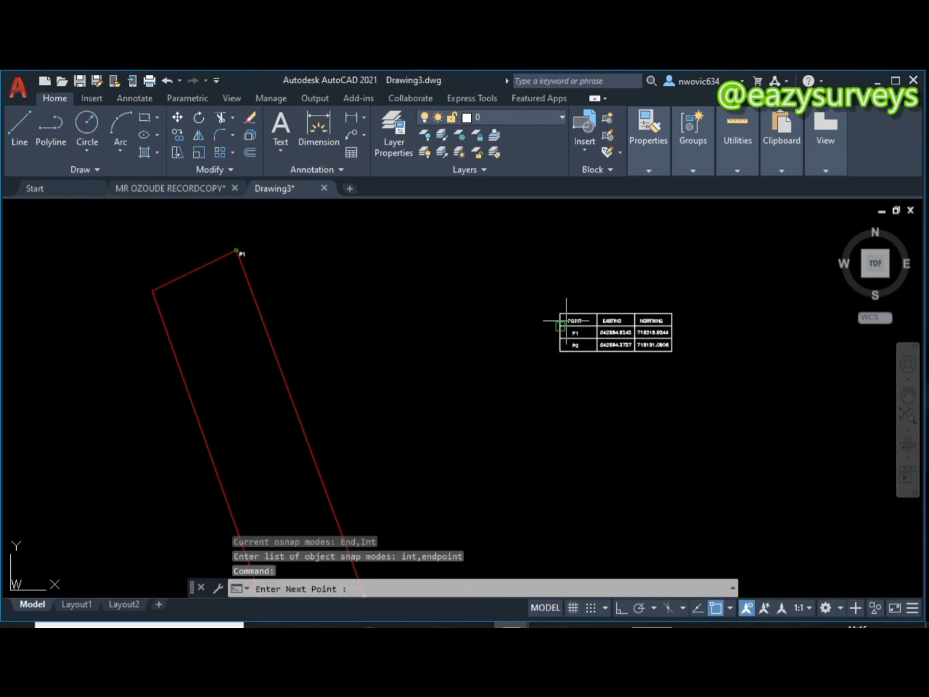
{"action": "scroll", "coordinate": [643, 342], "scroll_direction": "up", "scroll_amount": 4}
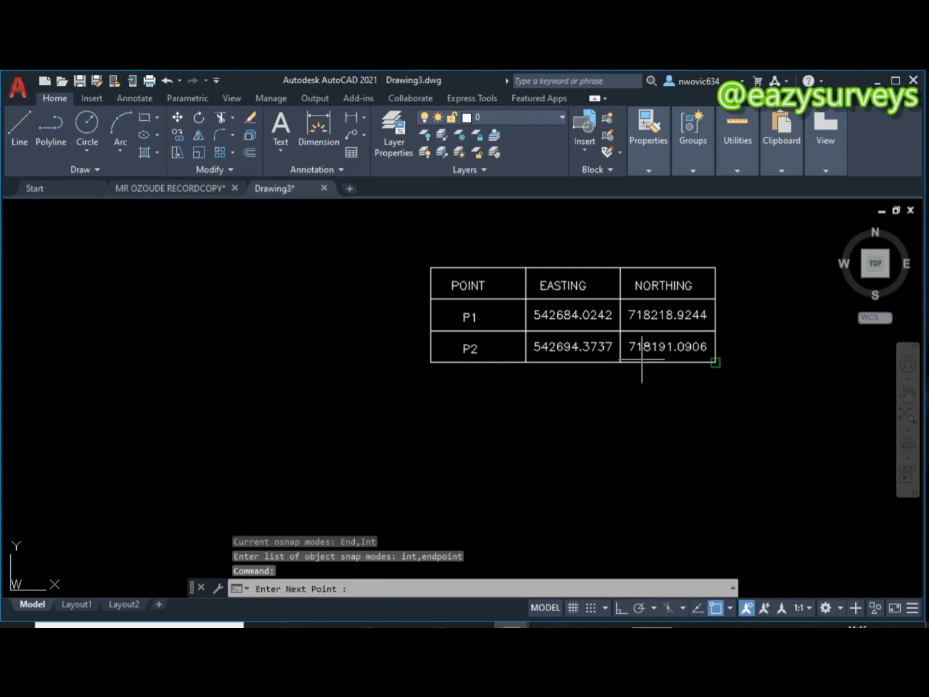
{"action": "scroll", "coordinate": [642, 359], "scroll_direction": "down", "scroll_amount": 4}
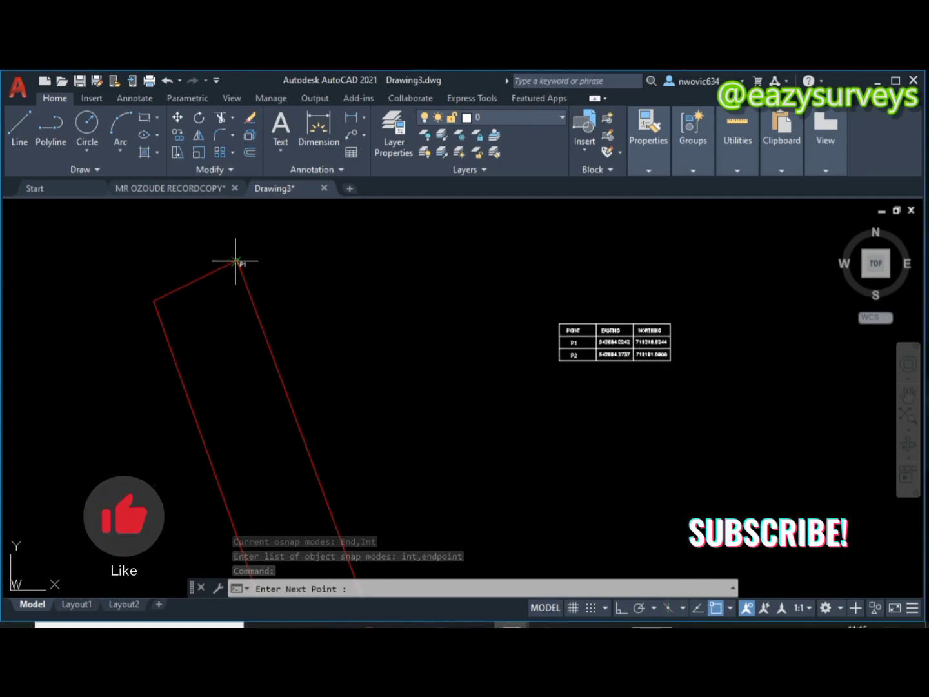
{"action": "scroll", "coordinate": [236, 261], "scroll_direction": "up", "scroll_amount": 3}
{"action": "scroll", "coordinate": [228, 243], "scroll_direction": "down", "scroll_amount": 6}
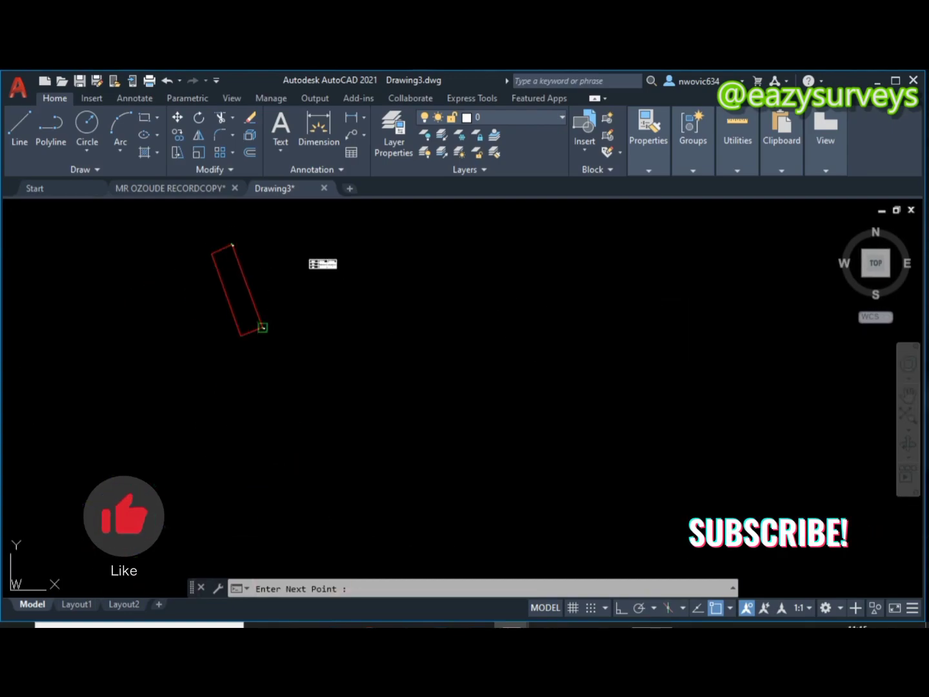
{"action": "scroll", "coordinate": [262, 327], "scroll_direction": "up", "scroll_amount": 4}
{"action": "scroll", "coordinate": [271, 322], "scroll_direction": "down", "scroll_amount": 8}
{"action": "key", "text": "Return"}
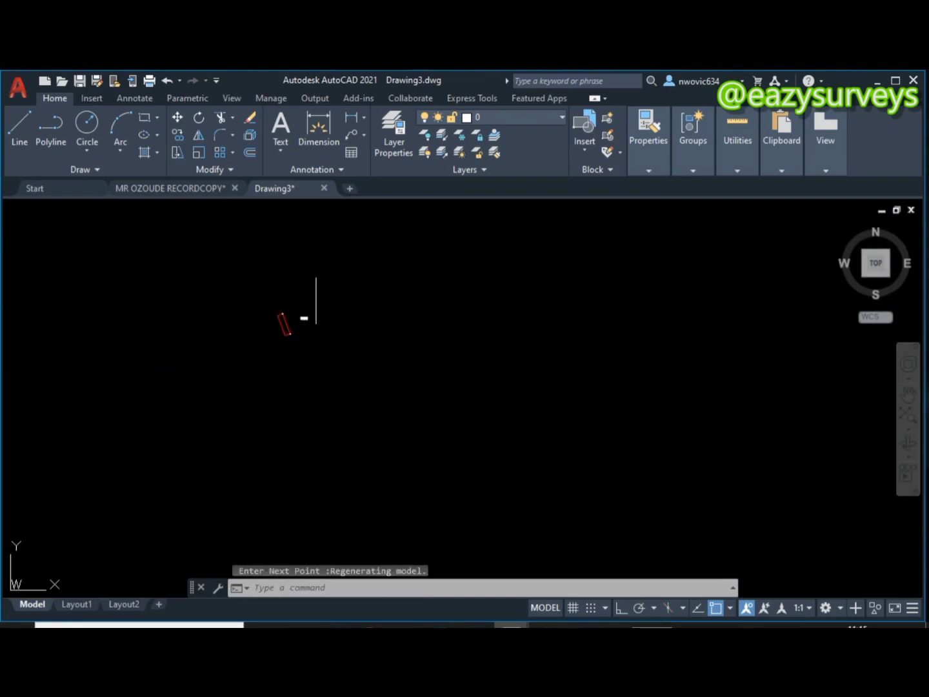
{"action": "scroll", "coordinate": [297, 323], "scroll_direction": "up", "scroll_amount": 2}
{"action": "scroll", "coordinate": [325, 304], "scroll_direction": "up", "scroll_amount": 5}
{"action": "scroll", "coordinate": [291, 327], "scroll_direction": "down", "scroll_amount": 8}
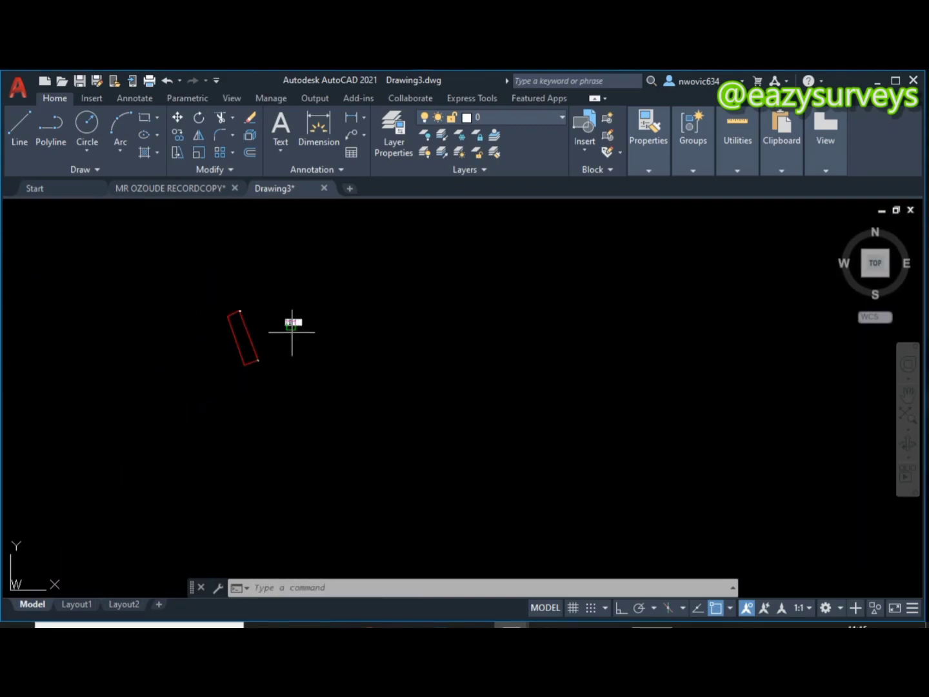
{"action": "scroll", "coordinate": [248, 363], "scroll_direction": "up", "scroll_amount": 4}
{"action": "scroll", "coordinate": [256, 361], "scroll_direction": "up", "scroll_amount": 6}
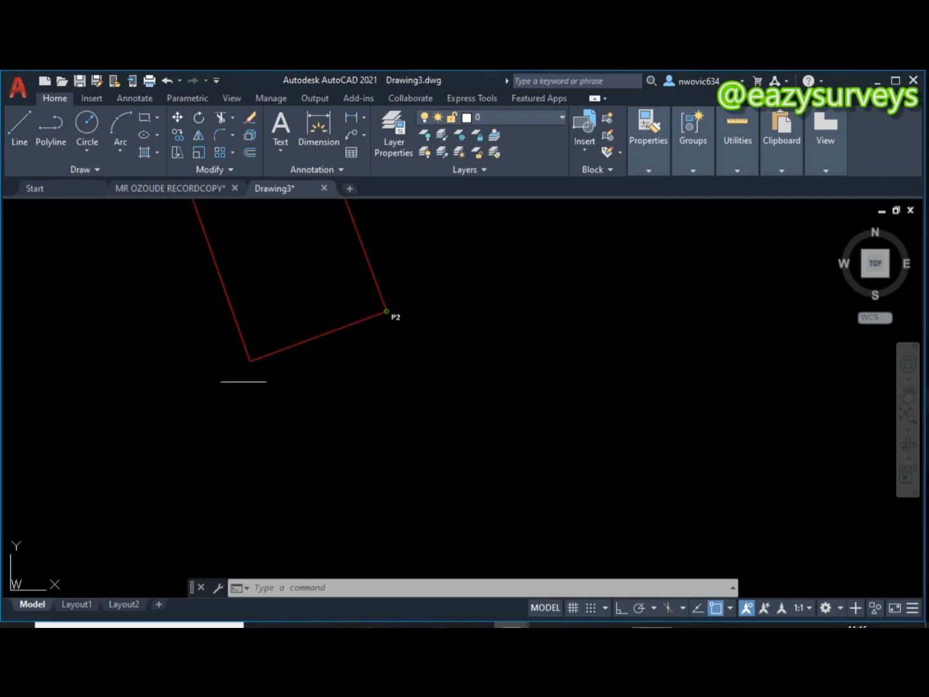
Pick the boundary's bottom corner as P3 and its top-left corner as P4
{"action": "middle_click", "coordinate": [255, 380]}
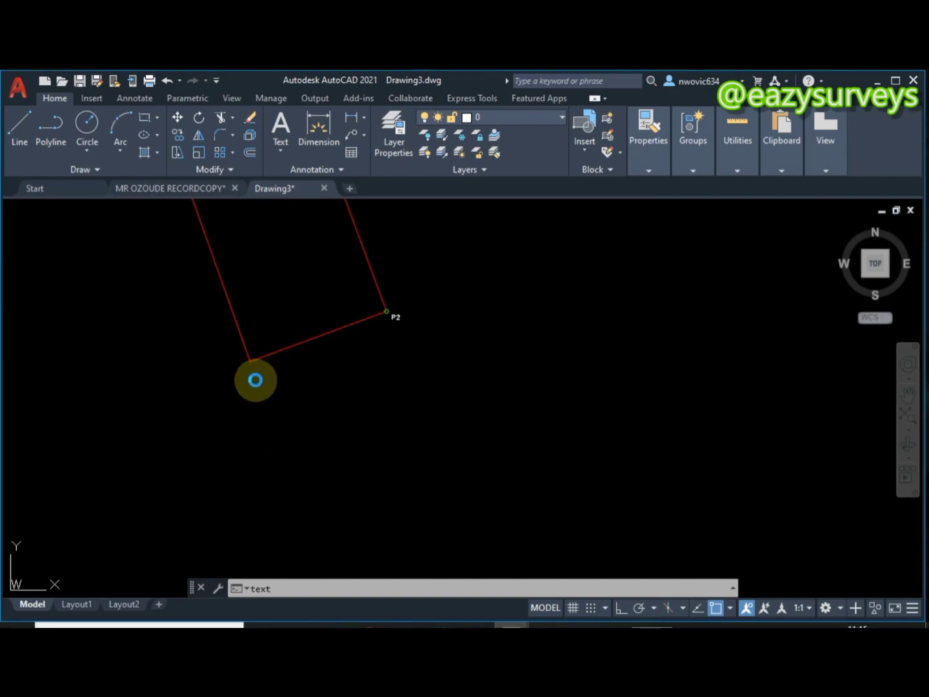
{"action": "scroll", "coordinate": [254, 377], "scroll_direction": "down", "scroll_amount": 6}
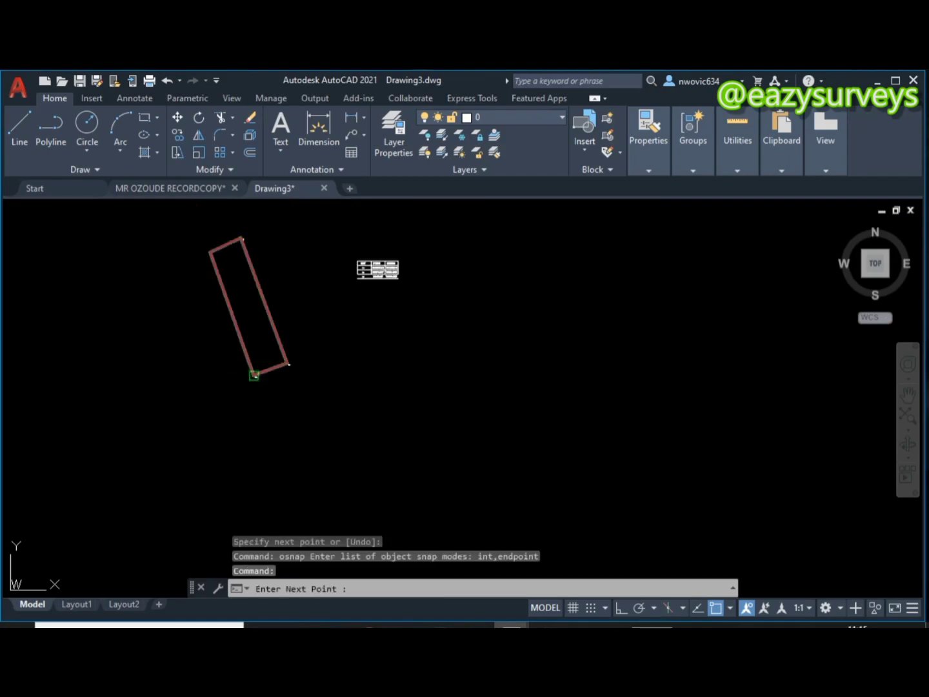
{"action": "left_click", "coordinate": [209, 254]}
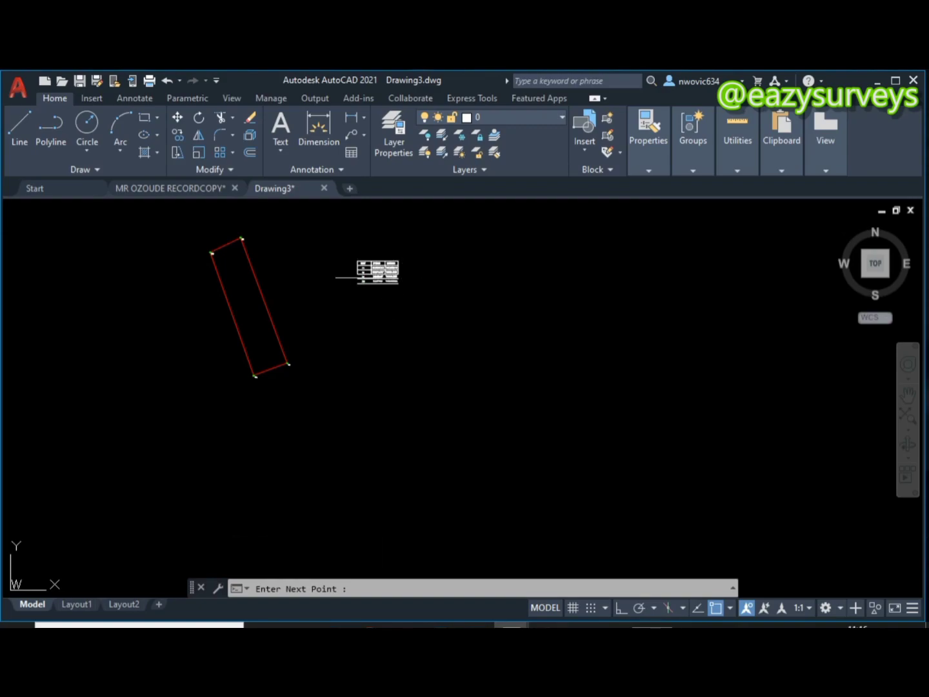
{"action": "scroll", "coordinate": [339, 277], "scroll_direction": "up", "scroll_amount": 3}
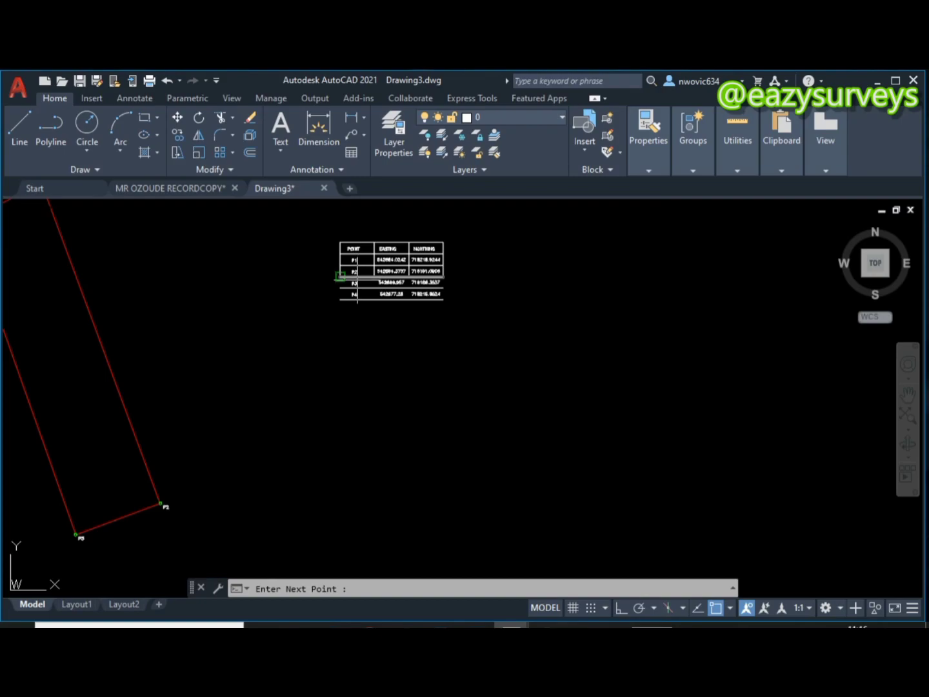
{"action": "scroll", "coordinate": [340, 264], "scroll_direction": "up", "scroll_amount": 3}
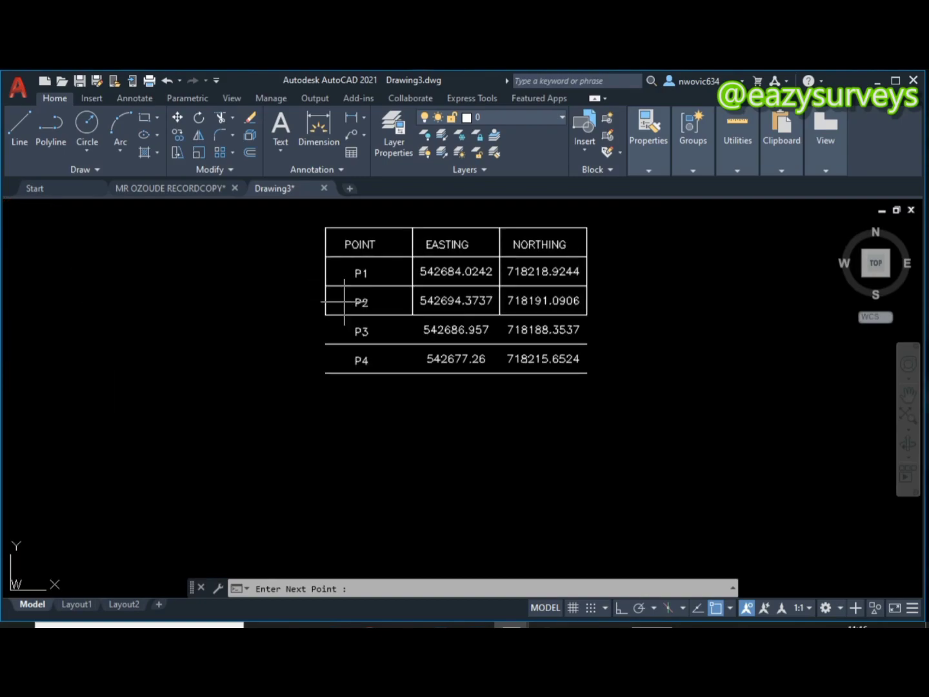
Finish point picking to complete the P1–P4 coordinate table
{"action": "key", "text": "Return"}
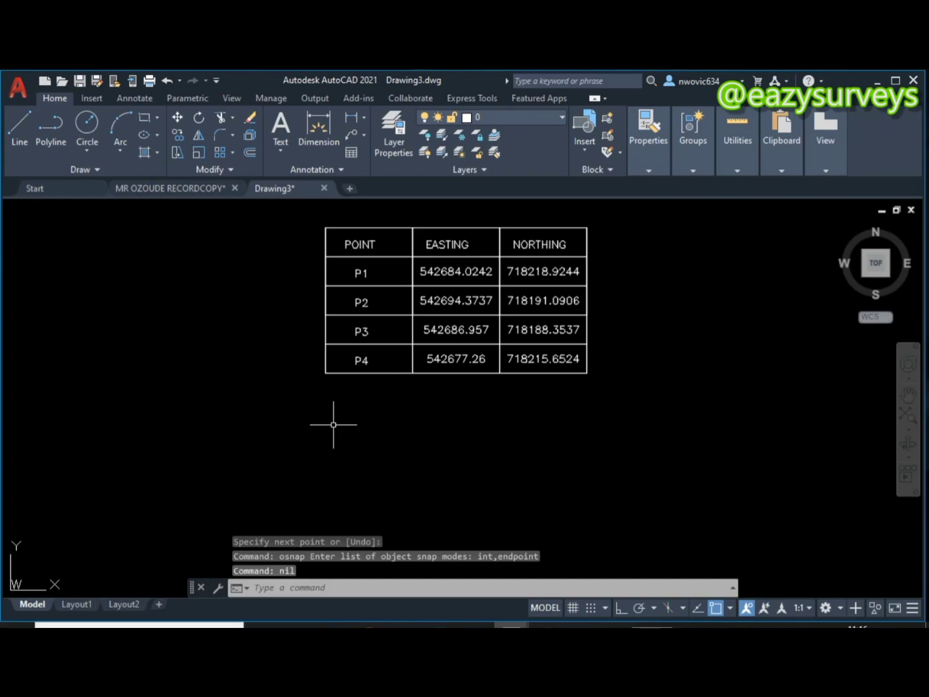
{"action": "scroll", "coordinate": [333, 424], "scroll_direction": "down", "scroll_amount": 2}
{"action": "scroll", "coordinate": [349, 311], "scroll_direction": "down", "scroll_amount": 5}
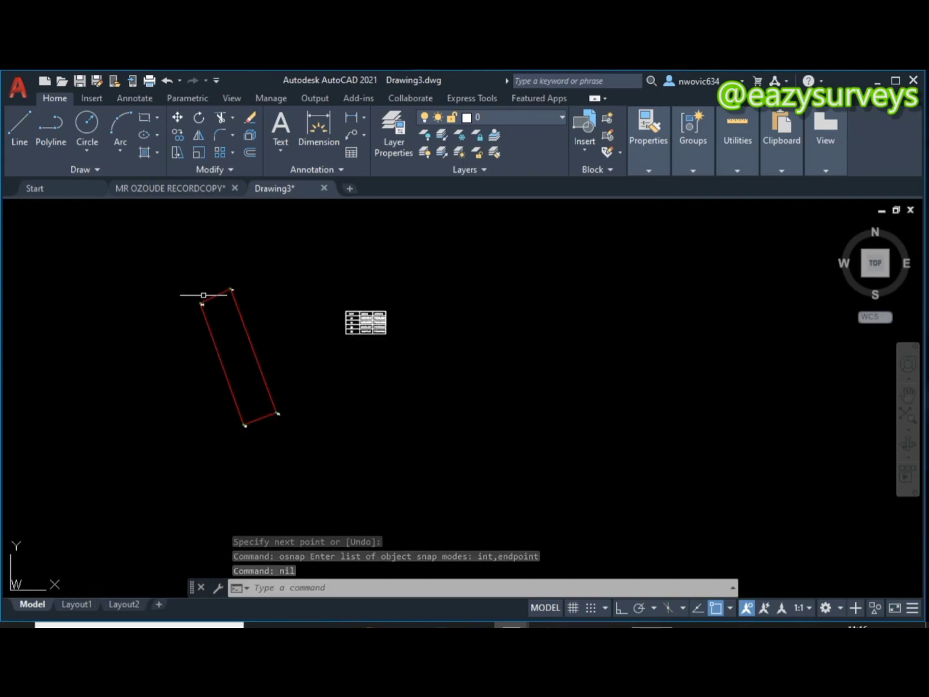
{"action": "scroll", "coordinate": [213, 298], "scroll_direction": "up", "scroll_amount": 3}
{"action": "scroll", "coordinate": [485, 357], "scroll_direction": "down", "scroll_amount": 4}
Window-select the small coordinate table and scale it up from a base point
{"action": "left_click", "coordinate": [499, 327]}
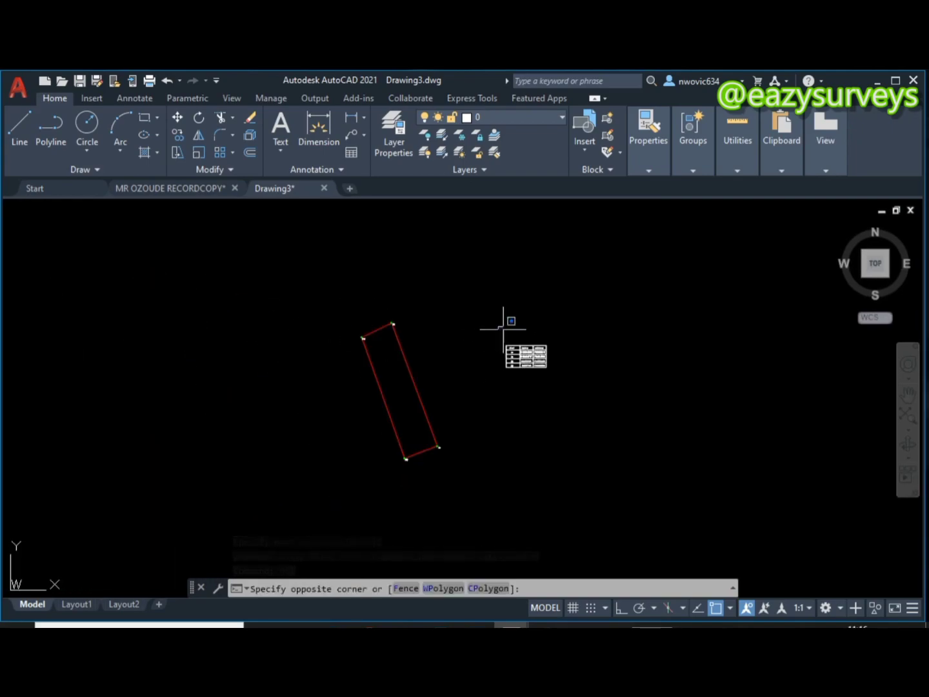
{"action": "left_click", "coordinate": [573, 392]}
{"action": "right_click", "coordinate": [574, 391]}
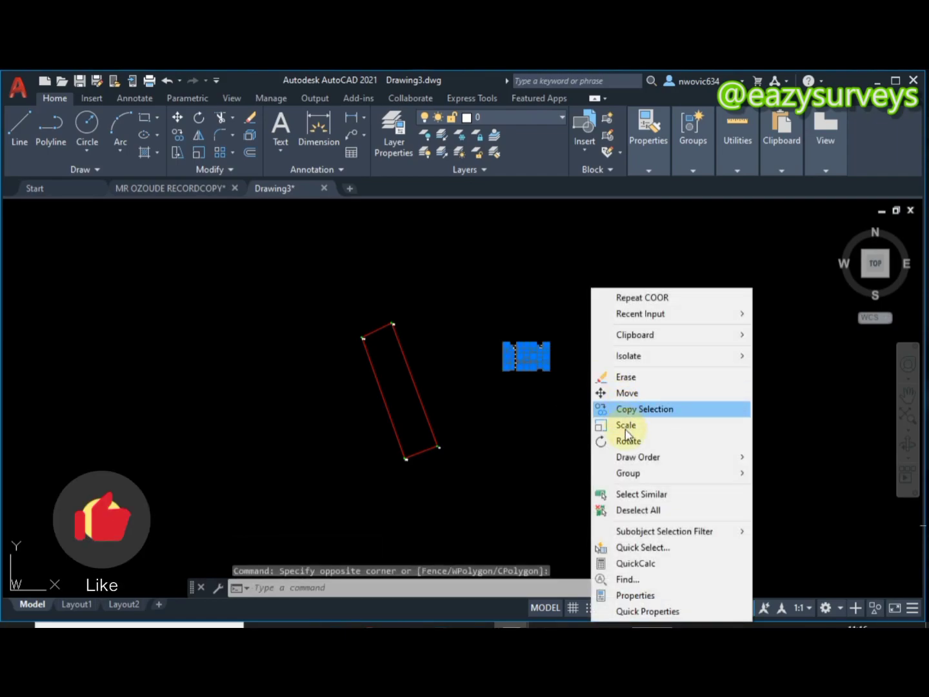
{"action": "left_click", "coordinate": [620, 424]}
{"action": "left_click", "coordinate": [634, 419]}
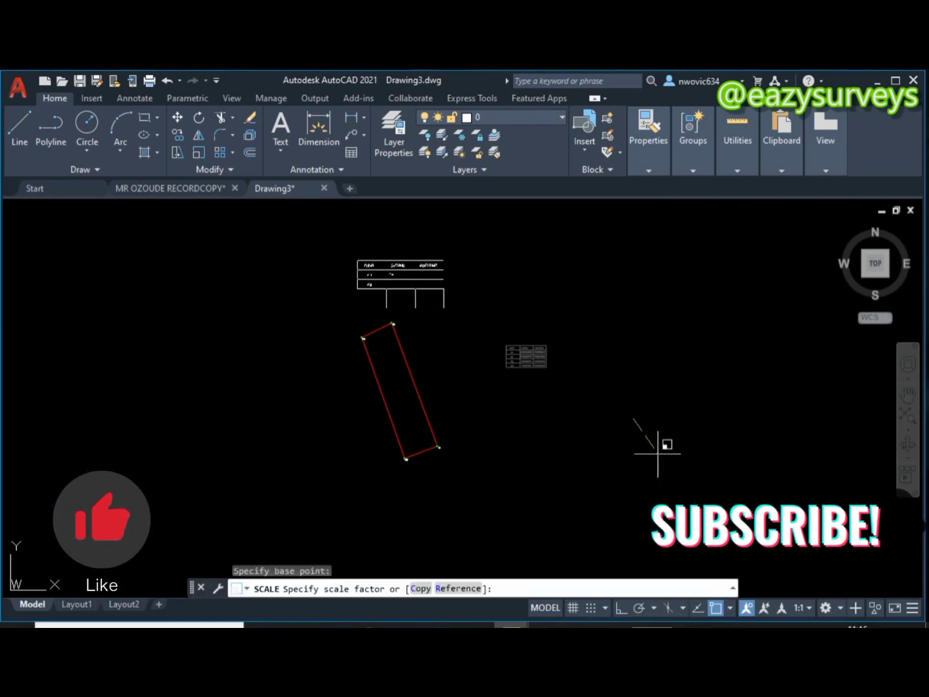
{"action": "left_click", "coordinate": [645, 449]}
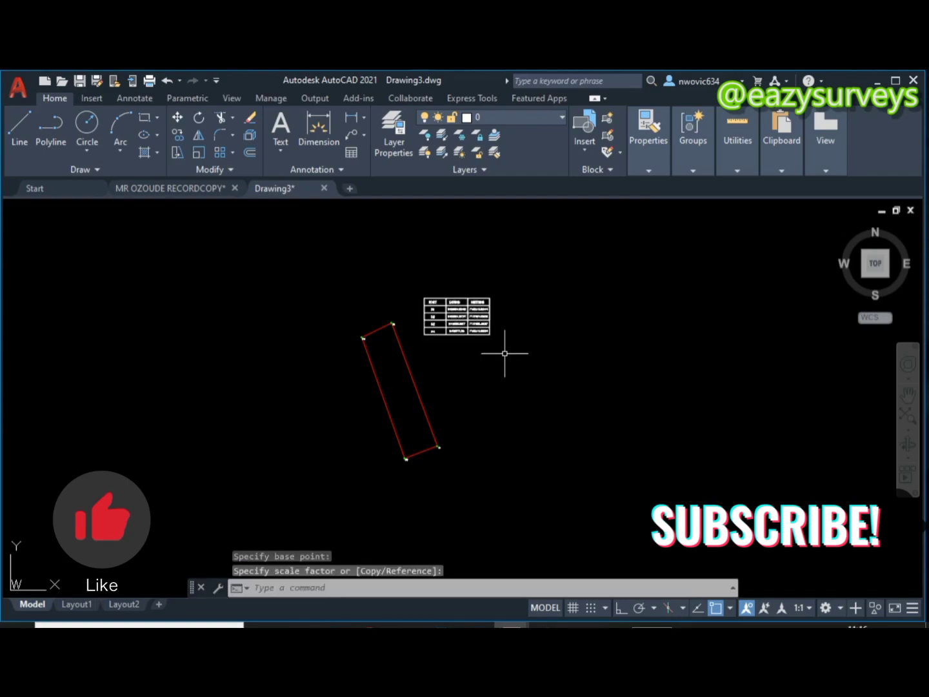
{"action": "scroll", "coordinate": [500, 329], "scroll_direction": "up", "scroll_amount": 4}
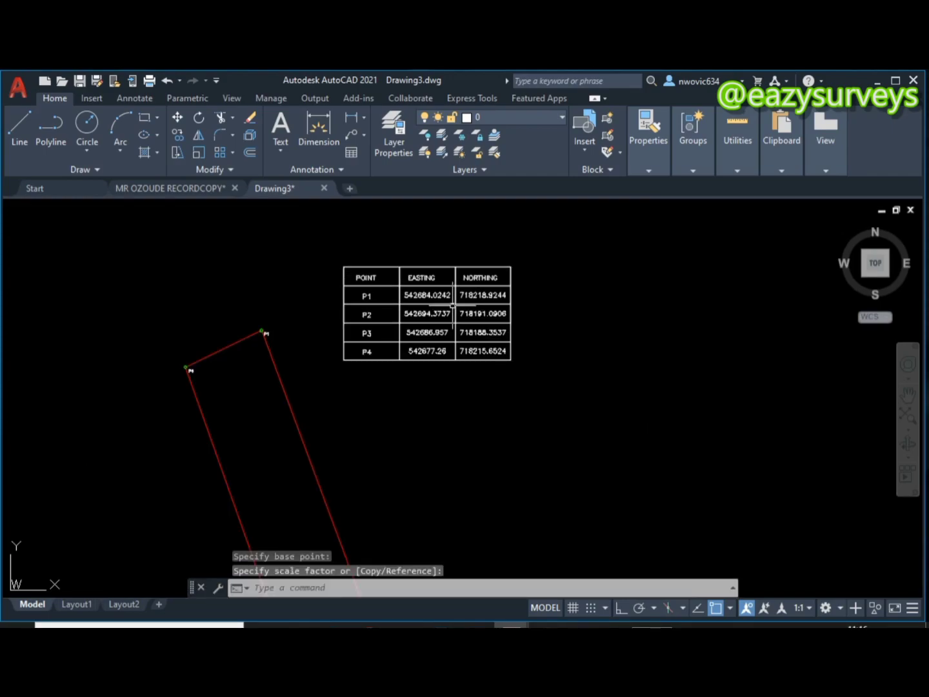
{"action": "scroll", "coordinate": [452, 305], "scroll_direction": "up", "scroll_amount": 2}
{"action": "scroll", "coordinate": [462, 363], "scroll_direction": "down", "scroll_amount": 2}
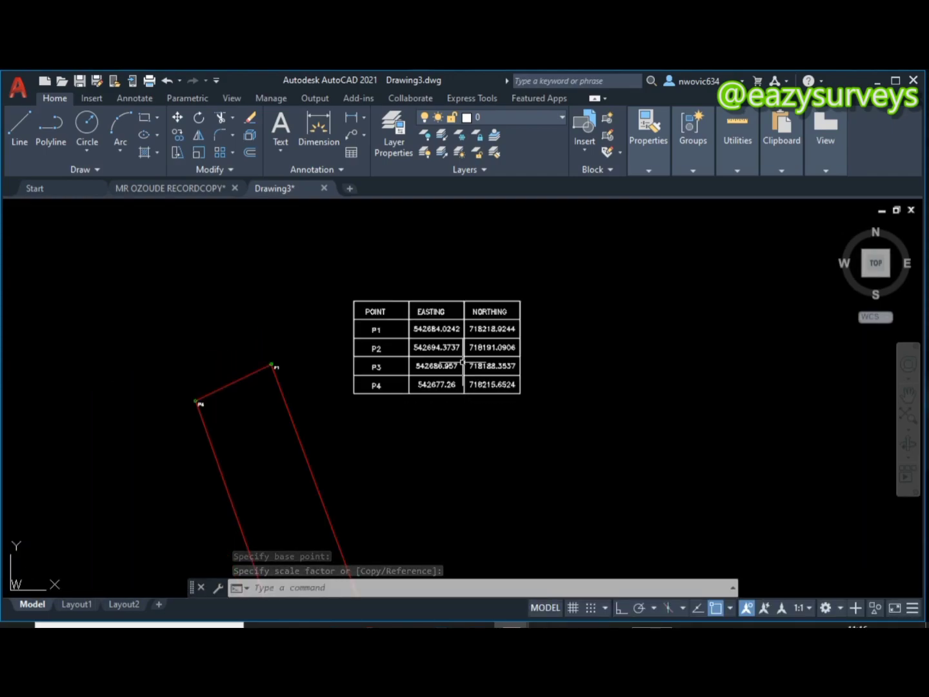
{"action": "scroll", "coordinate": [462, 362], "scroll_direction": "up", "scroll_amount": 2}
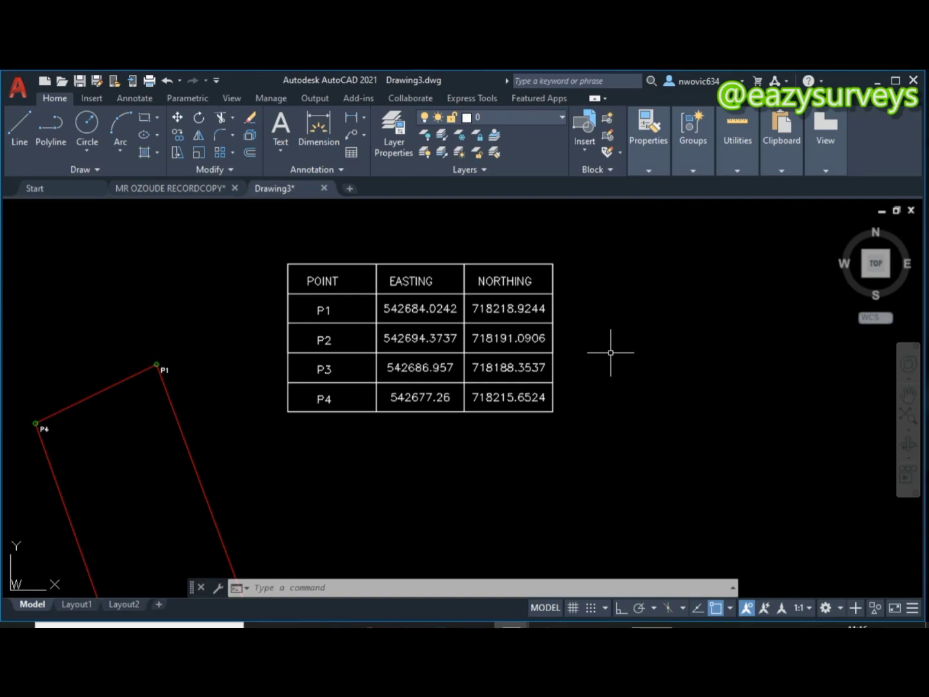
Load TE_TableExport.lsp from the Lisps folder through APPLOAD
{"action": "type", "text": "a"}
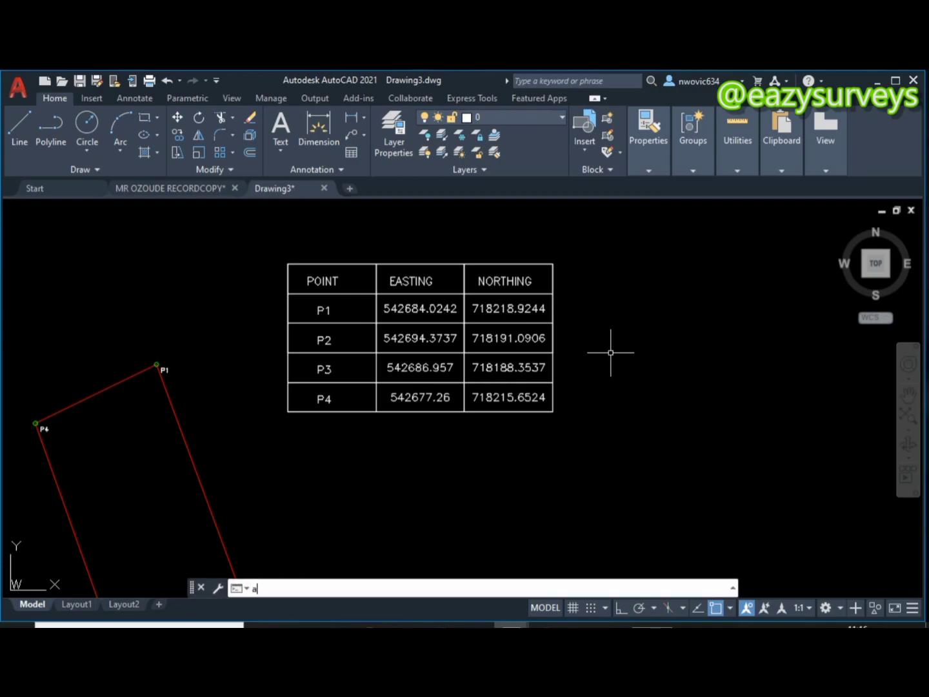
{"action": "type", "text": "pp"}
{"action": "key", "text": "Return"}
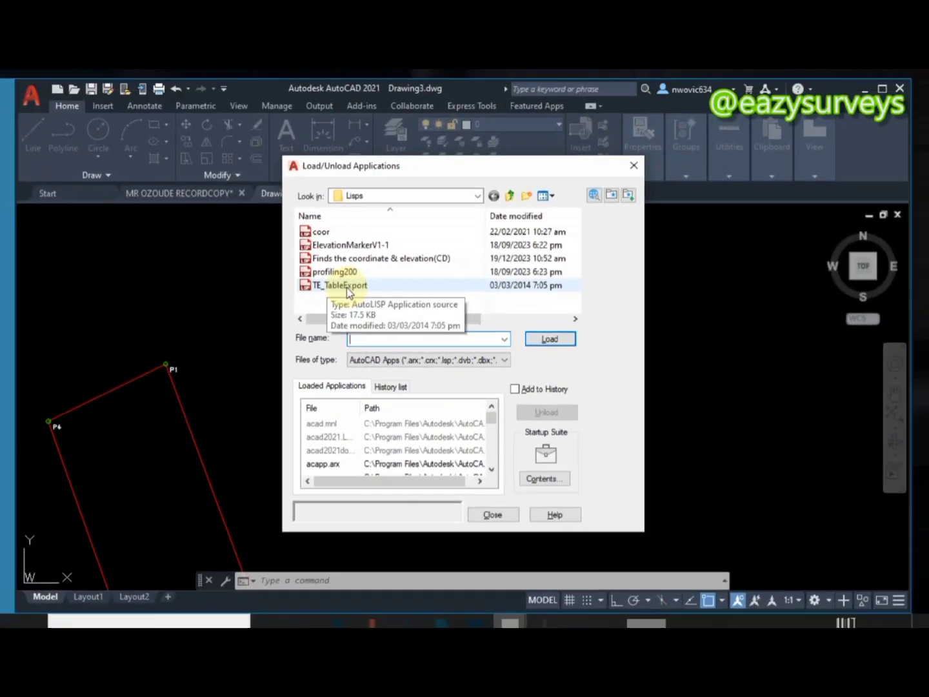
{"action": "left_click", "coordinate": [348, 286]}
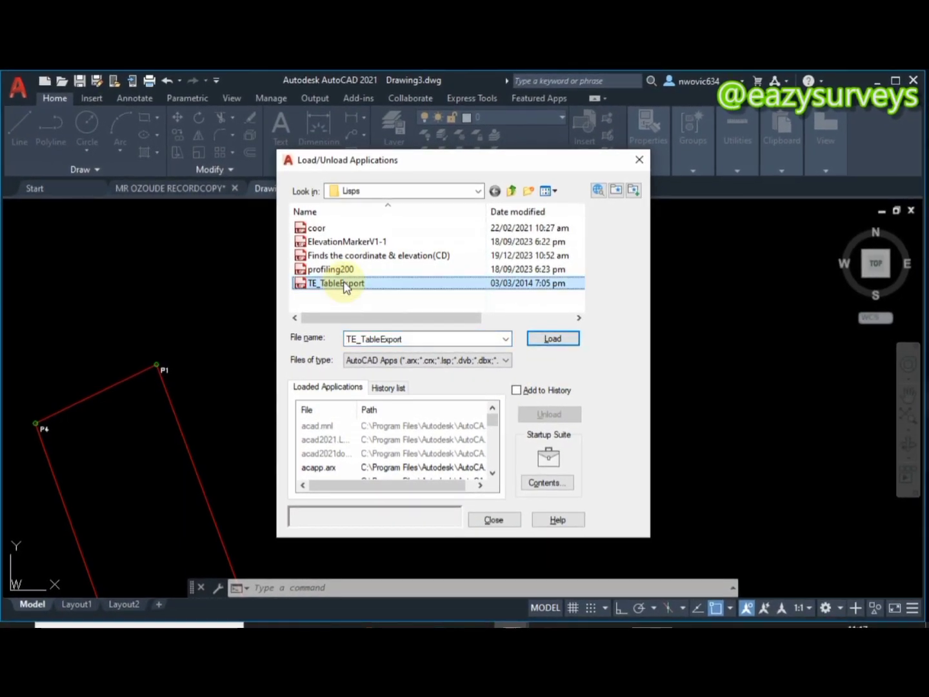
{"action": "left_click", "coordinate": [567, 339]}
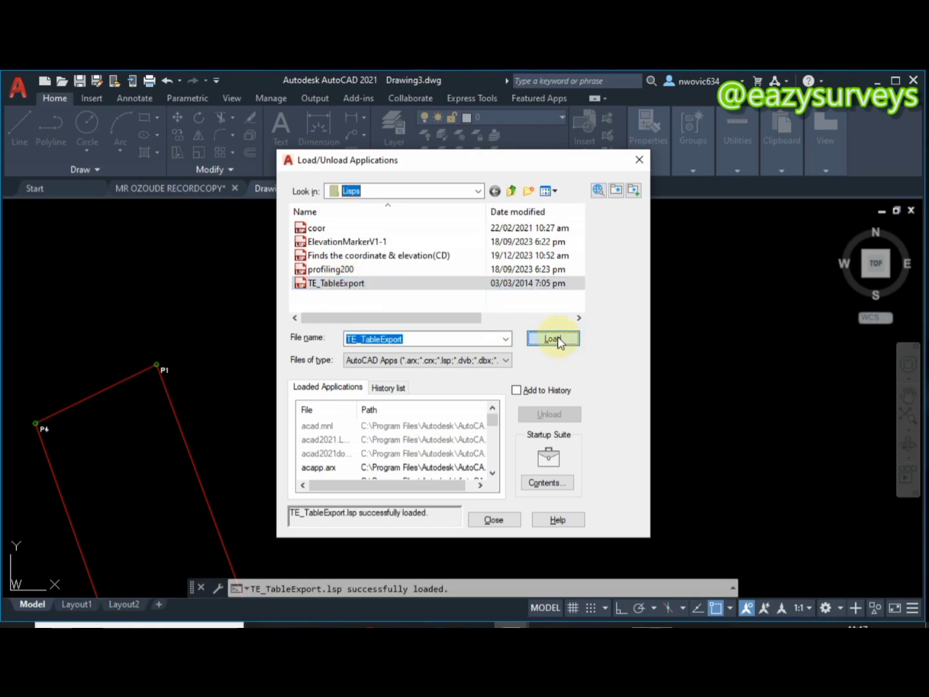
{"action": "left_click", "coordinate": [494, 520]}
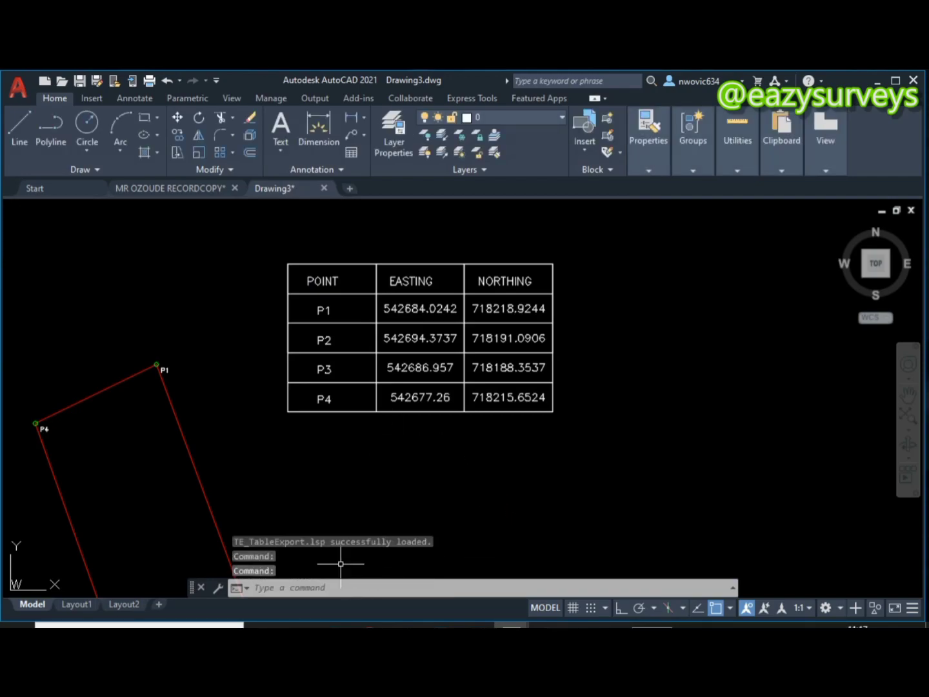
Run TE and window-select the entire P1–P4 coordinate table for export
{"action": "left_click", "coordinate": [316, 587]}
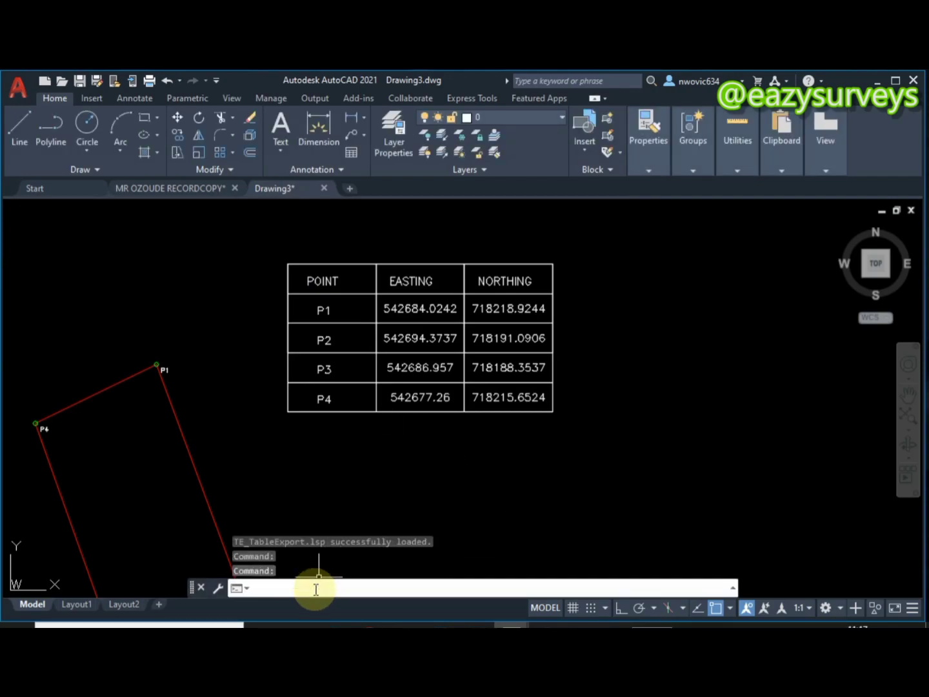
{"action": "type", "text": "t"}
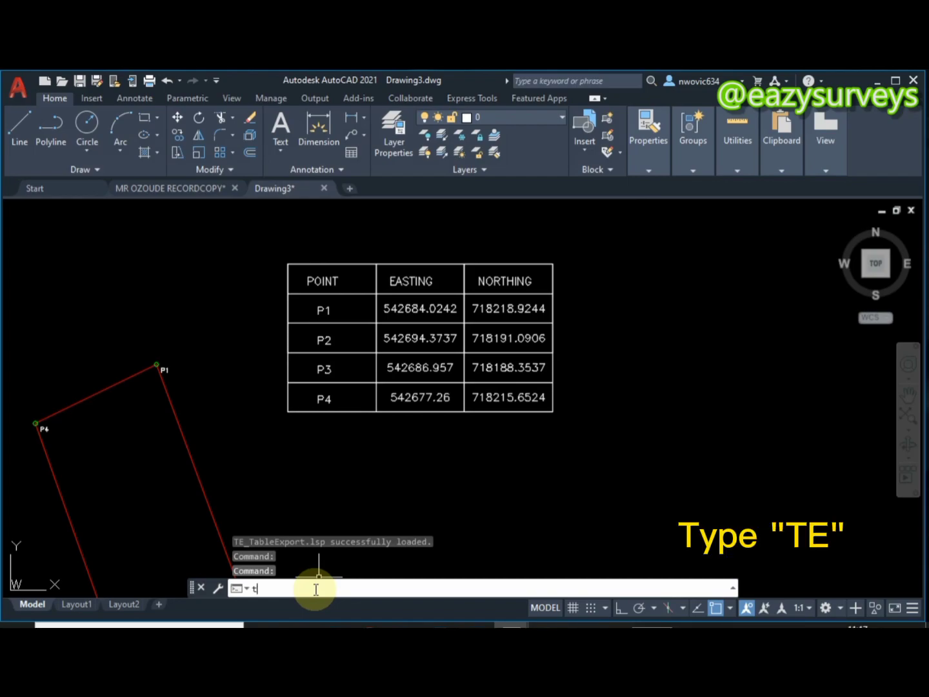
{"action": "type", "text": "e"}
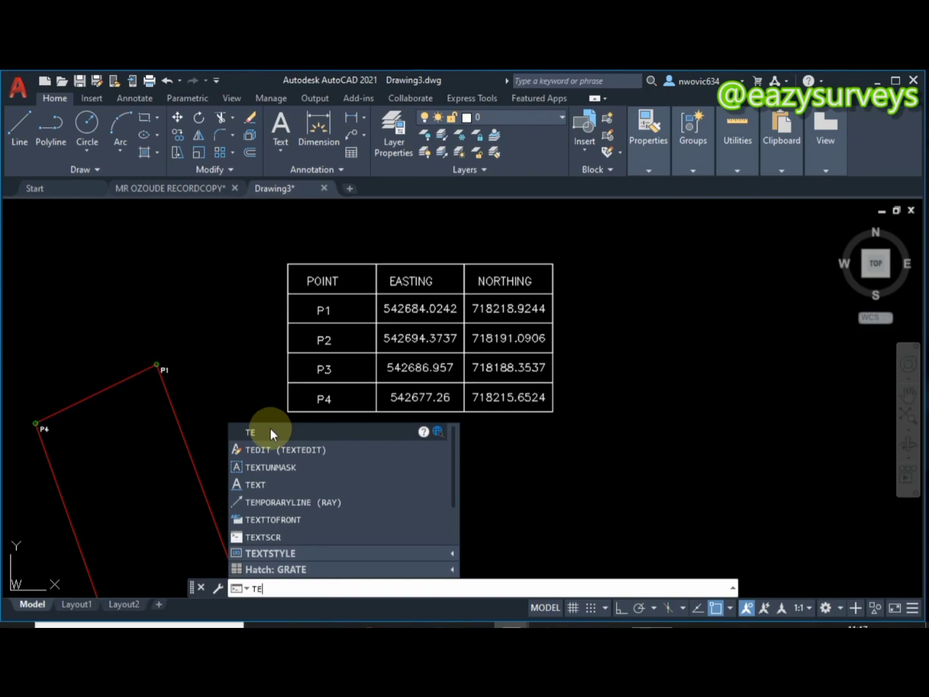
{"action": "key", "text": "Return"}
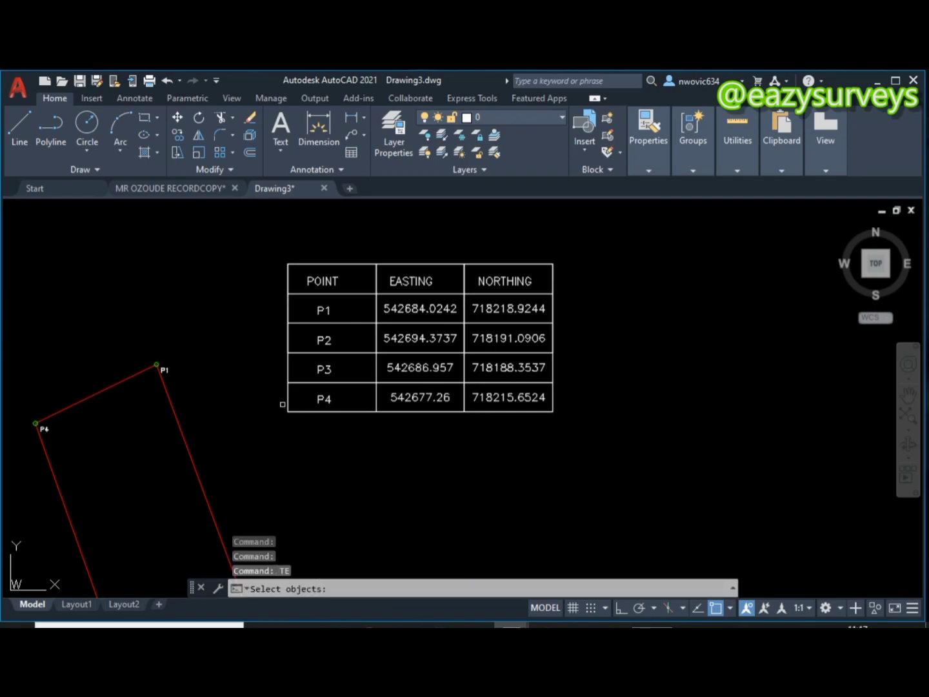
{"action": "left_click", "coordinate": [265, 247]}
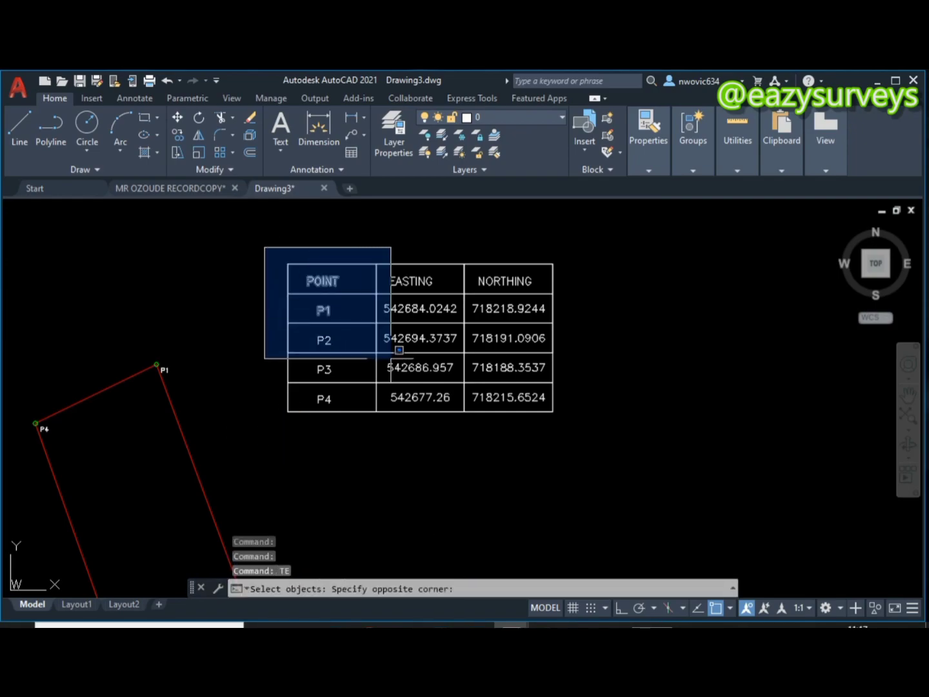
{"action": "left_click", "coordinate": [604, 452]}
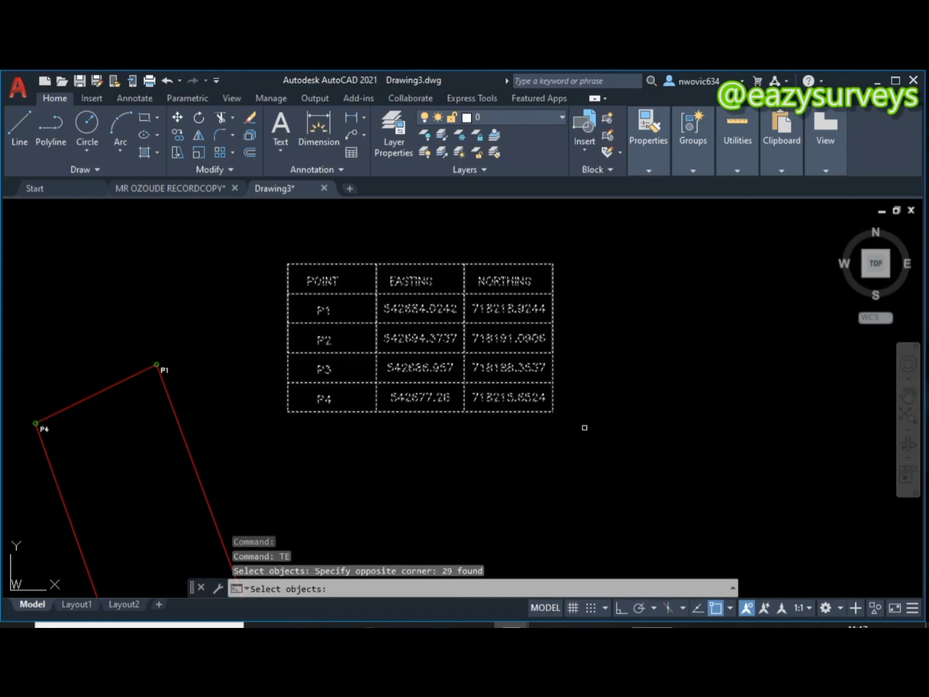
{"action": "scroll", "coordinate": [584, 427], "scroll_direction": "down", "scroll_amount": 3}
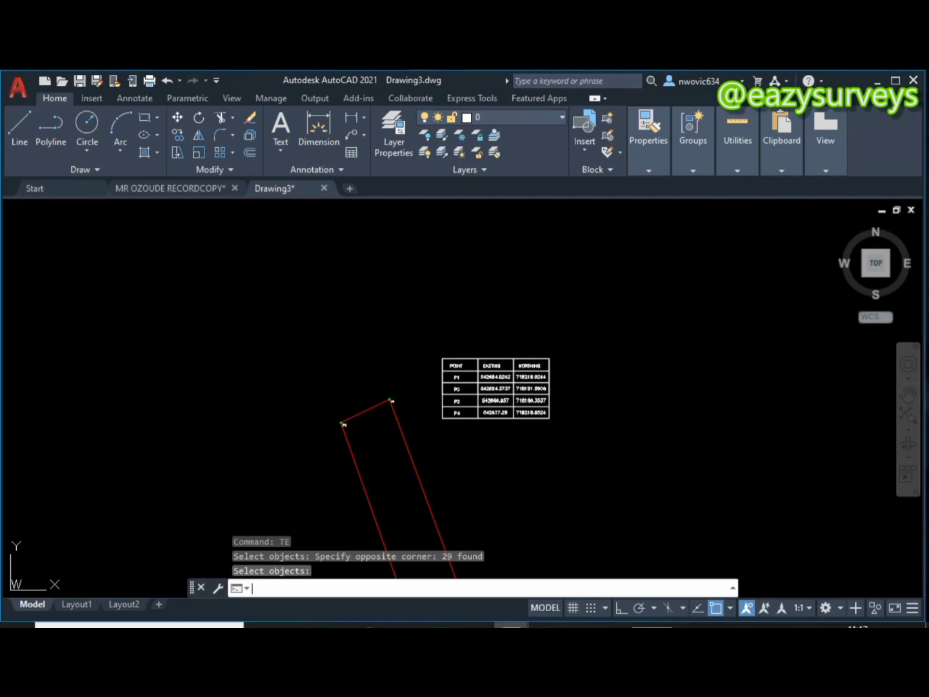
{"action": "middle_click", "coordinate": [597, 447]}
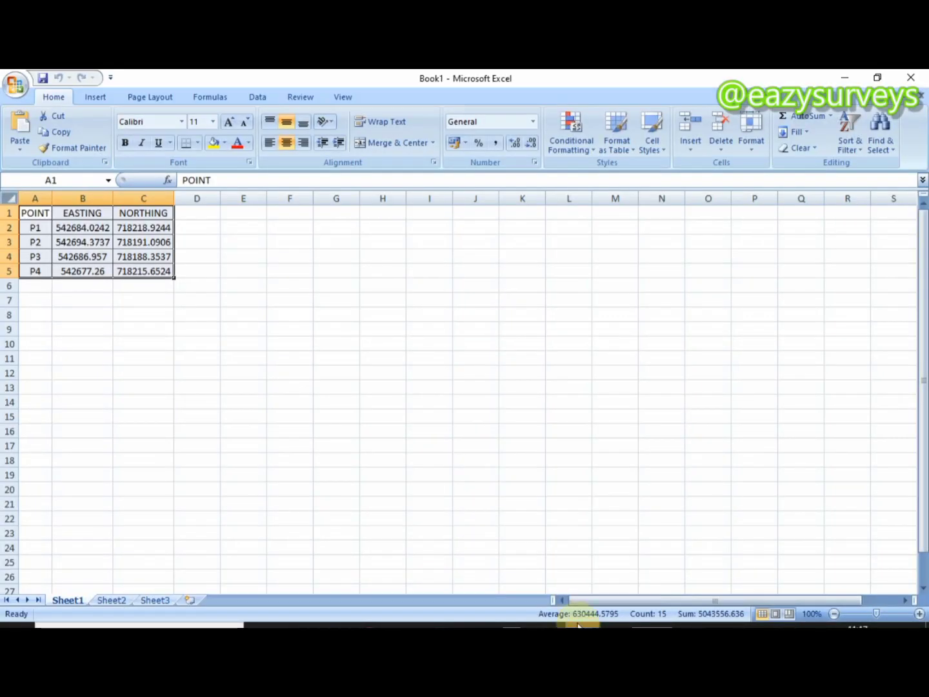
Check the exported P1–P4 coordinates in Excel's Book1, then switch back to Drawing3
{"action": "left_click", "coordinate": [583, 626]}
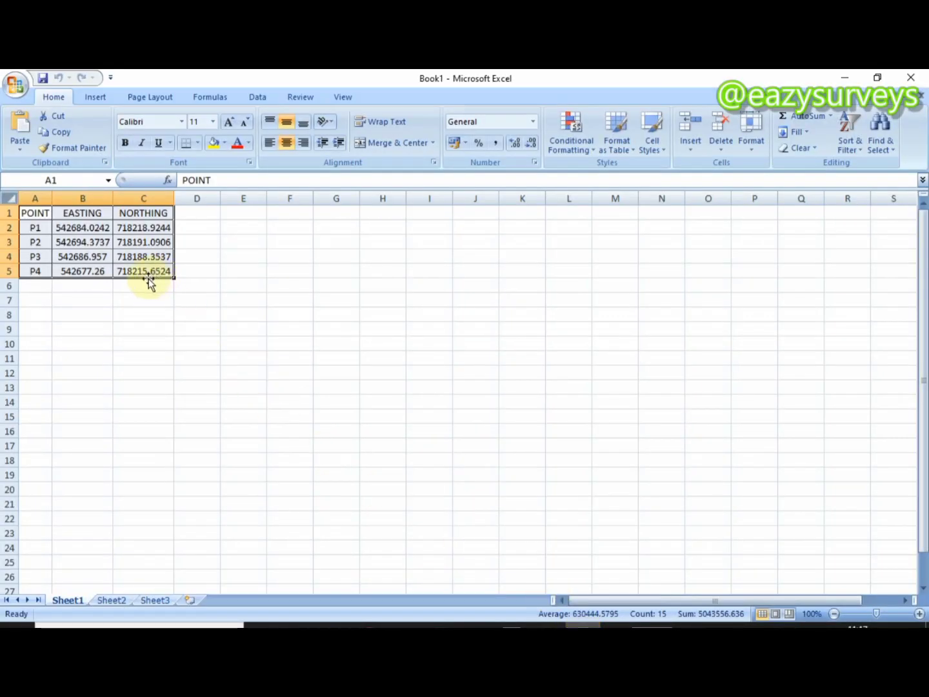
{"action": "left_click", "coordinate": [39, 240]}
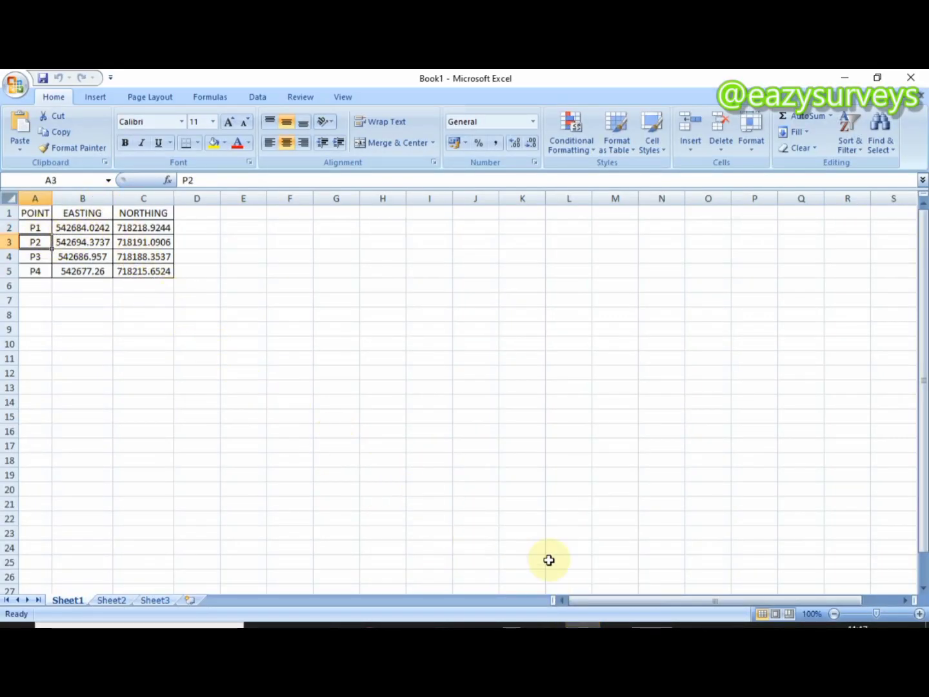
{"action": "mouse_move", "coordinate": [513, 622]}
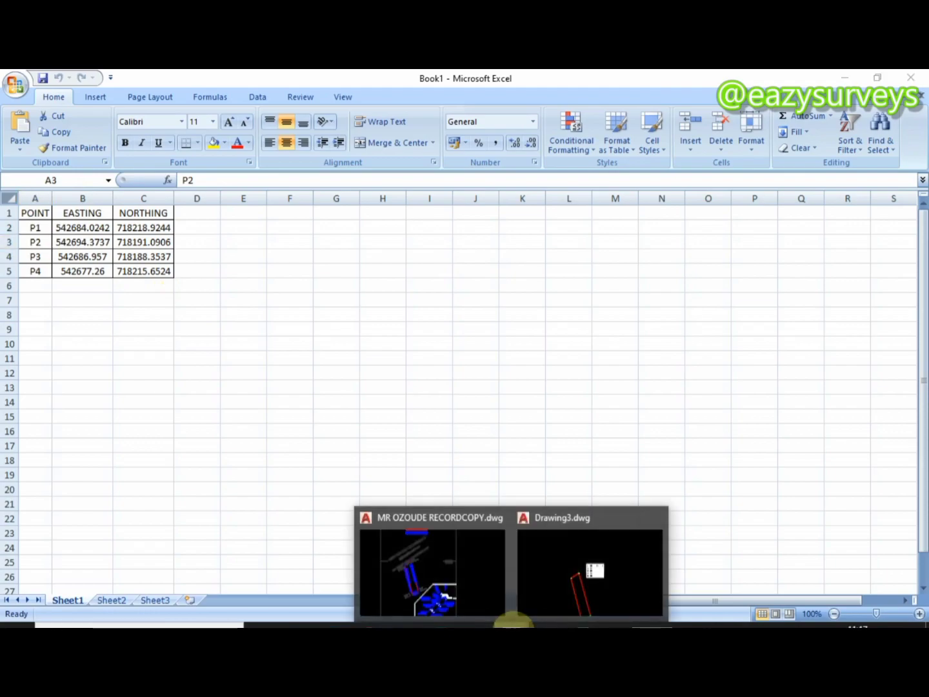
{"action": "left_click", "coordinate": [542, 588]}
{"action": "scroll", "coordinate": [543, 419], "scroll_direction": "up", "scroll_amount": 4}
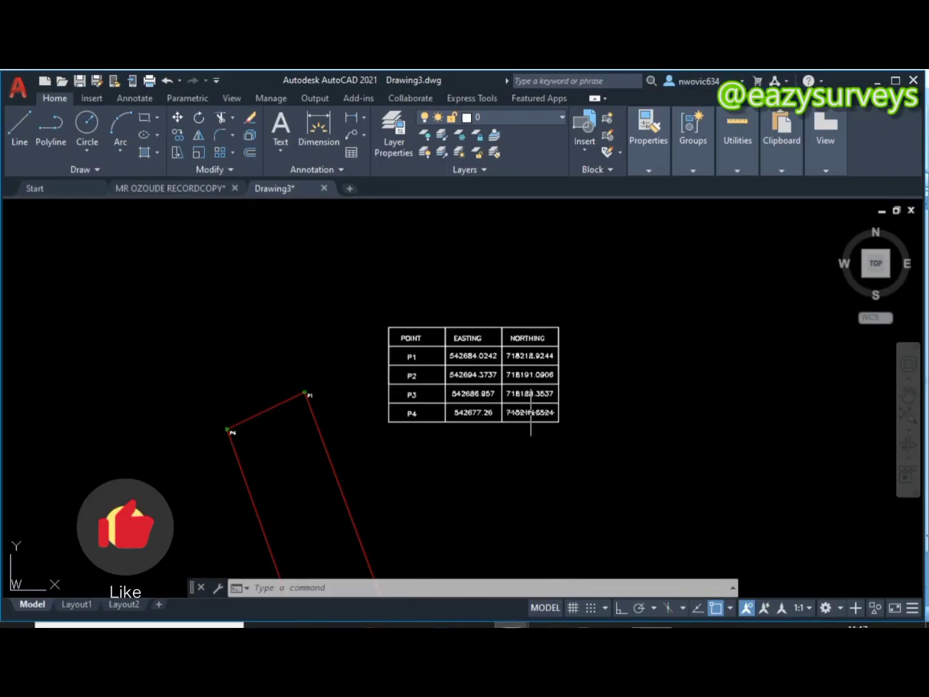
{"action": "scroll", "coordinate": [535, 438], "scroll_direction": "down", "scroll_amount": 4}
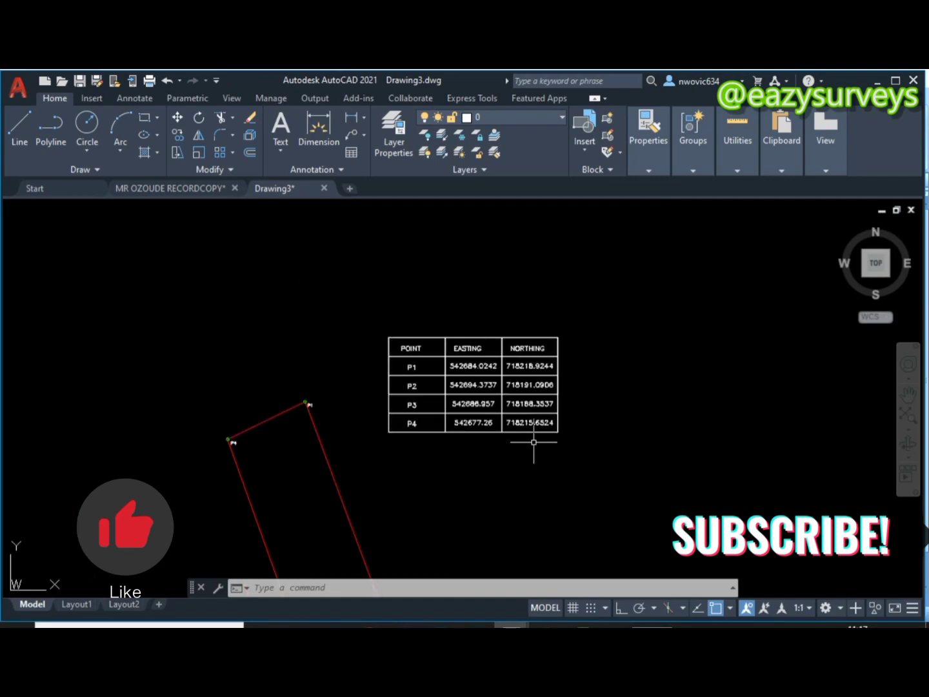
{"action": "scroll", "coordinate": [534, 444], "scroll_direction": "down", "scroll_amount": 1}
{"action": "scroll", "coordinate": [470, 459], "scroll_direction": "up", "scroll_amount": 4}
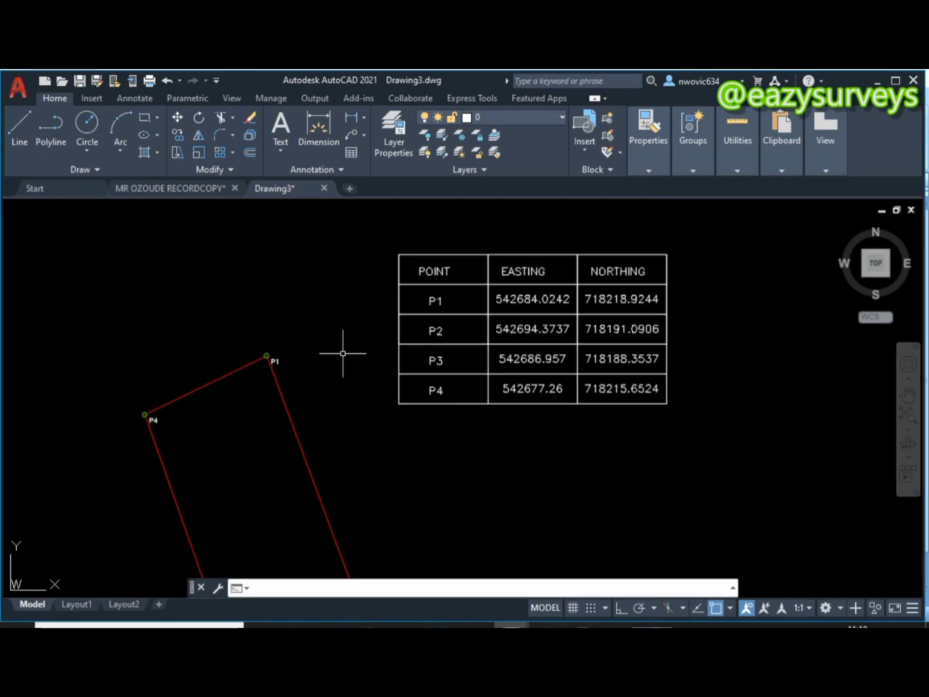
{"action": "scroll", "coordinate": [342, 353], "scroll_direction": "down", "scroll_amount": 2}
{"action": "mouse_move", "coordinate": [343, 355]}
{"action": "middle_mouse_down"}
{"action": "mouse_move", "coordinate": [353, 371]}
{"action": "mouse_move", "coordinate": [359, 333]}
{"action": "middle_mouse_up"}
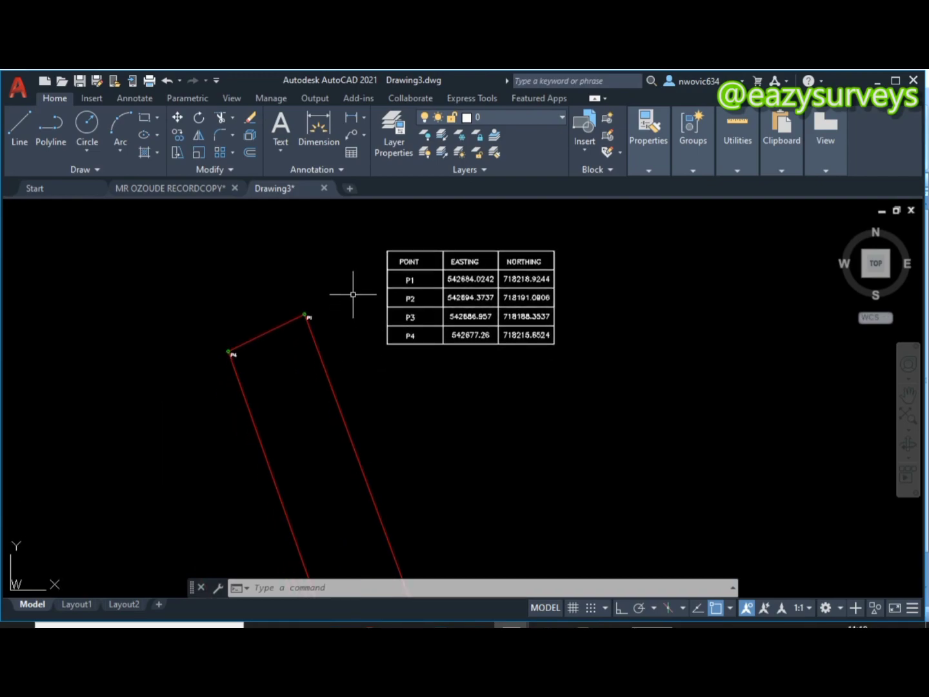
{"action": "scroll", "coordinate": [355, 298], "scroll_direction": "up", "scroll_amount": 2}
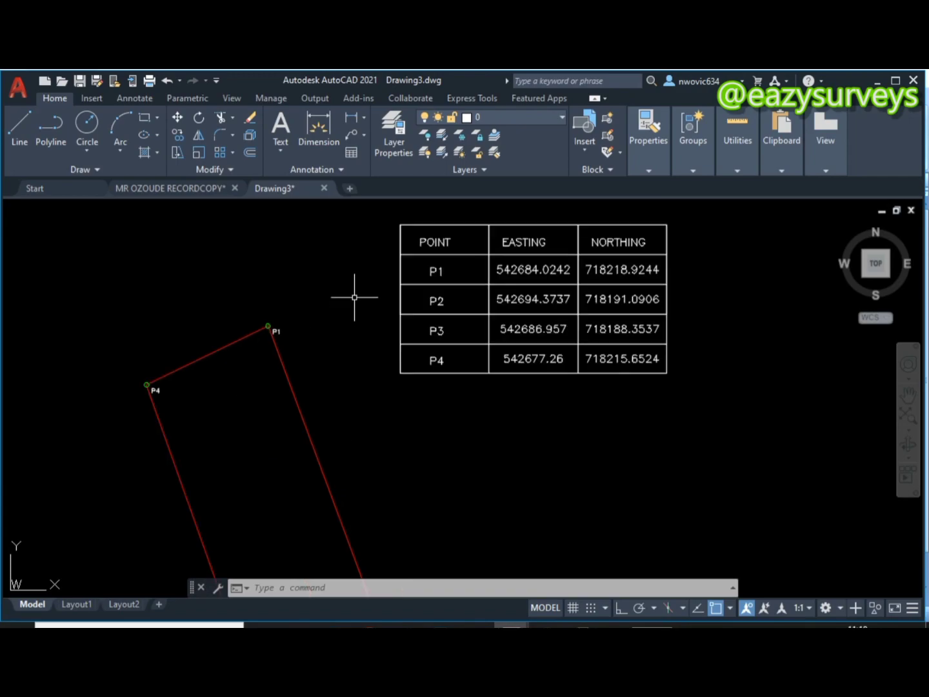